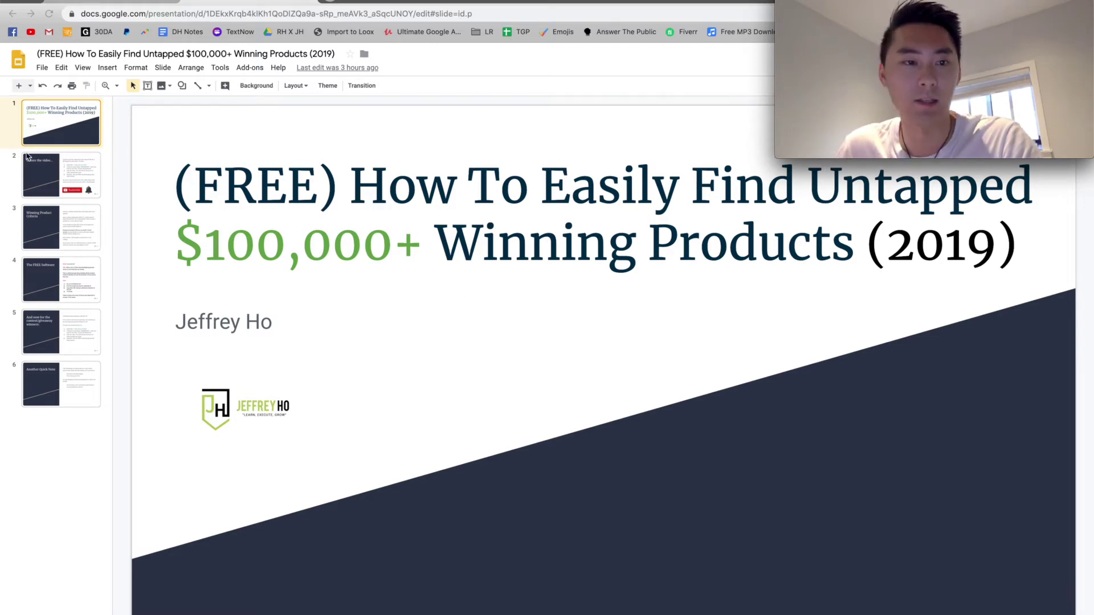
Step: Go from slide 2 'Before the video' to slide 3 'Winning Product Criteria'
click(43, 171)
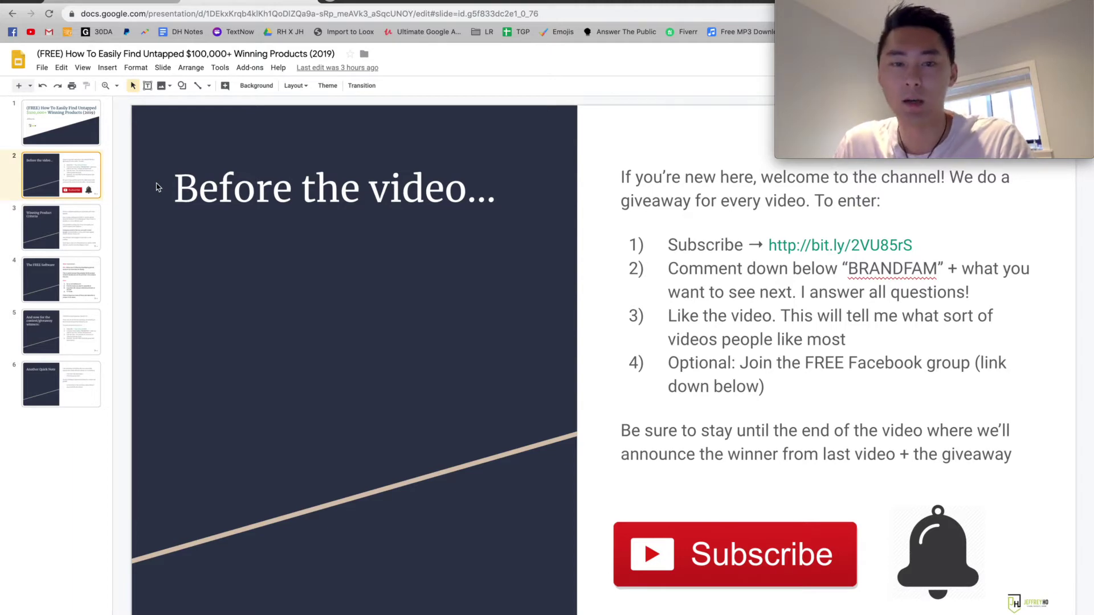
click(75, 225)
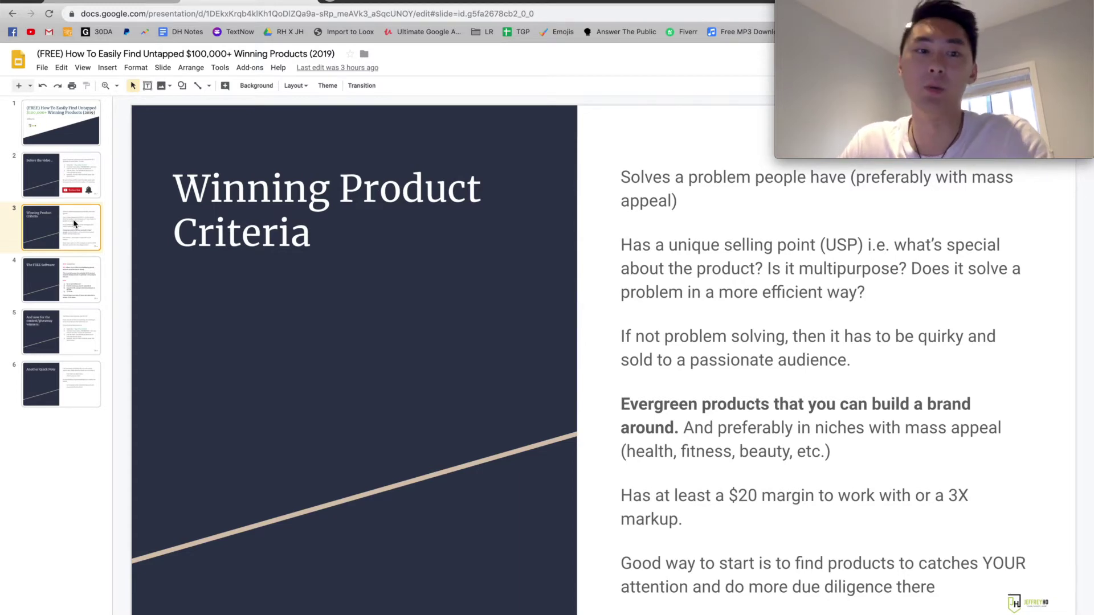
Step: Show slide 4 'The FREE Software' and briefly glance at the CommaFeed tab
click(72, 287)
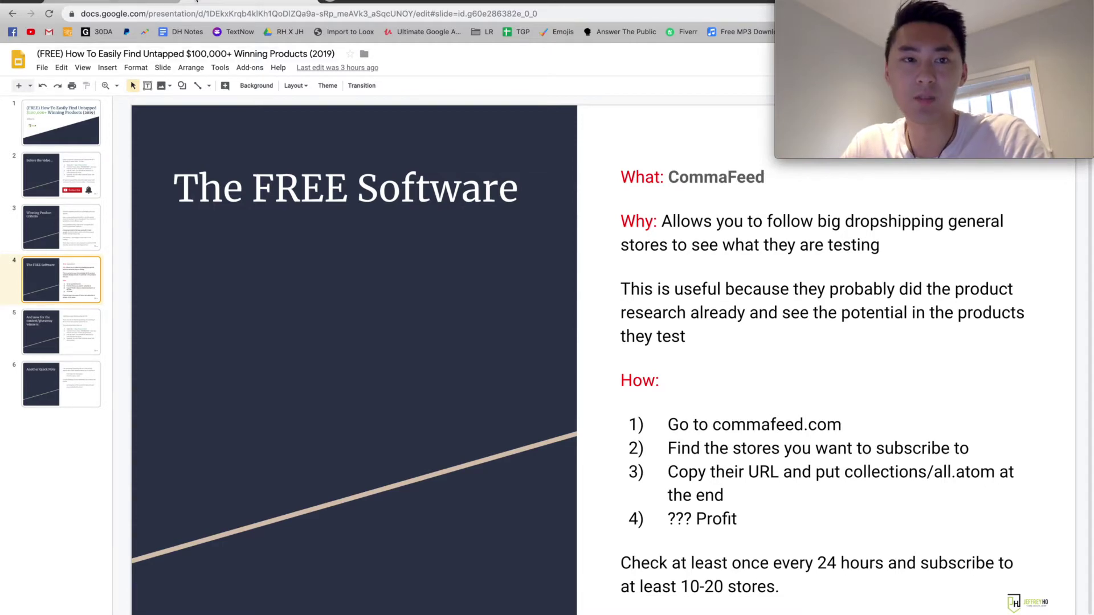
click(197, 3)
click(217, 3)
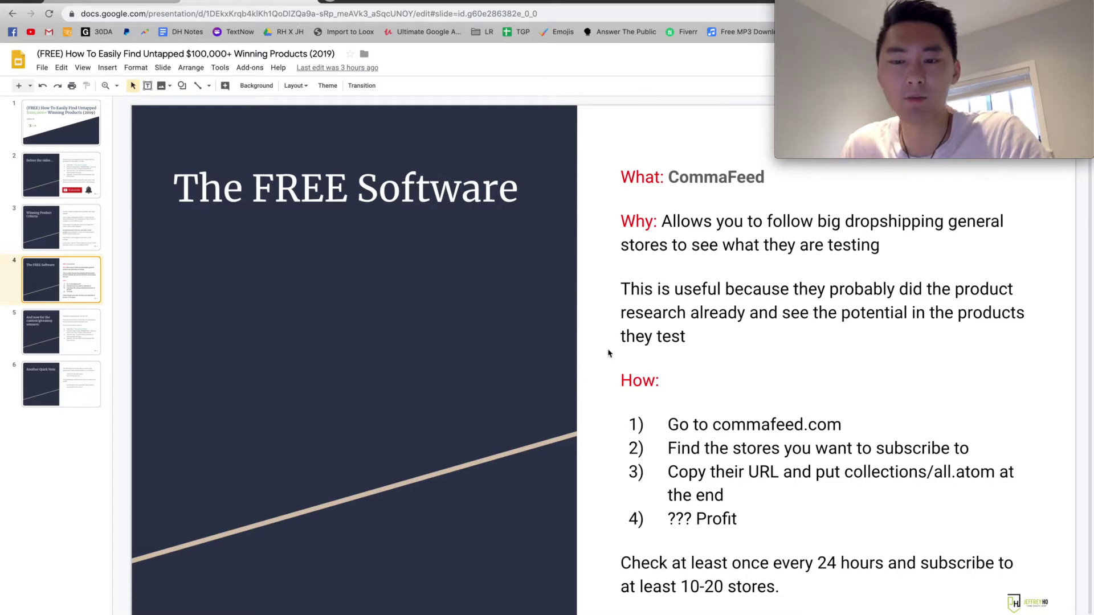
Step: In CommaFeed, view the Inspire Uplift feed, then the gadgetcab store's feed
click(130, 6)
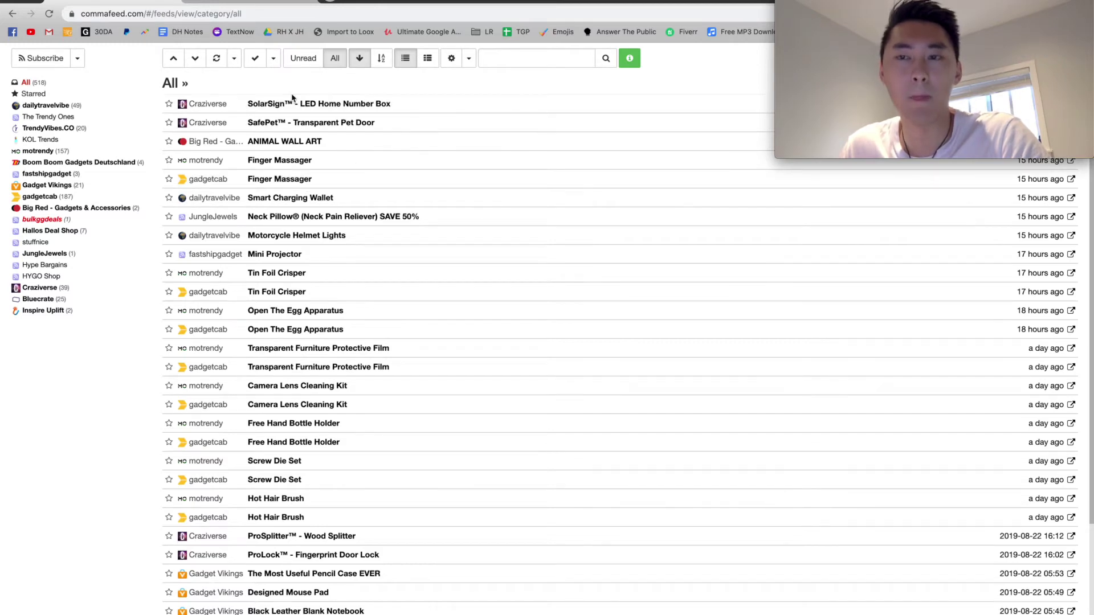
click(291, 2)
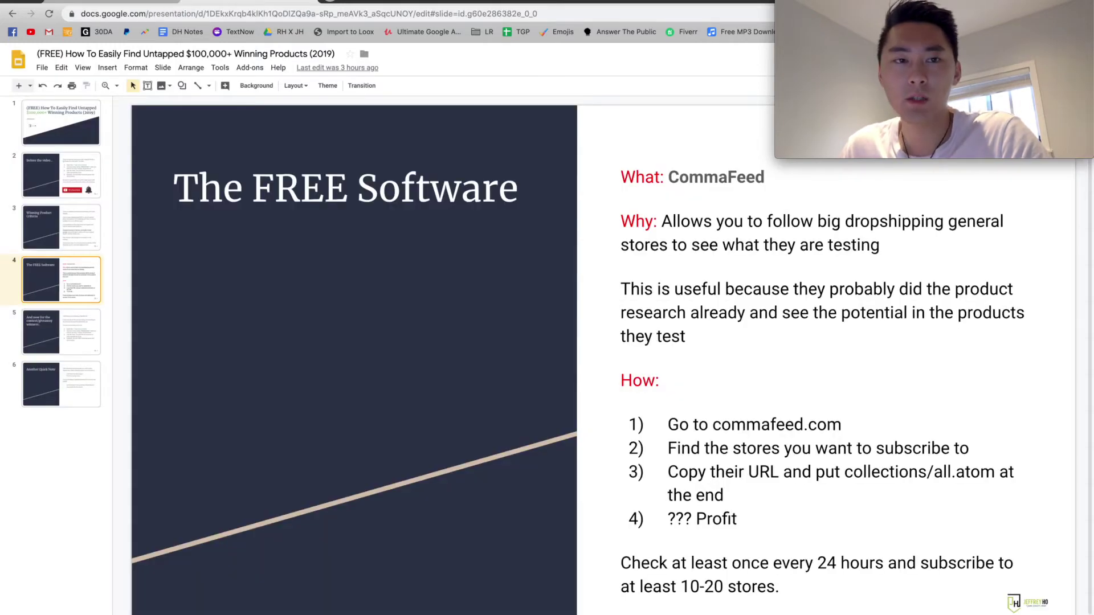
click(131, 2)
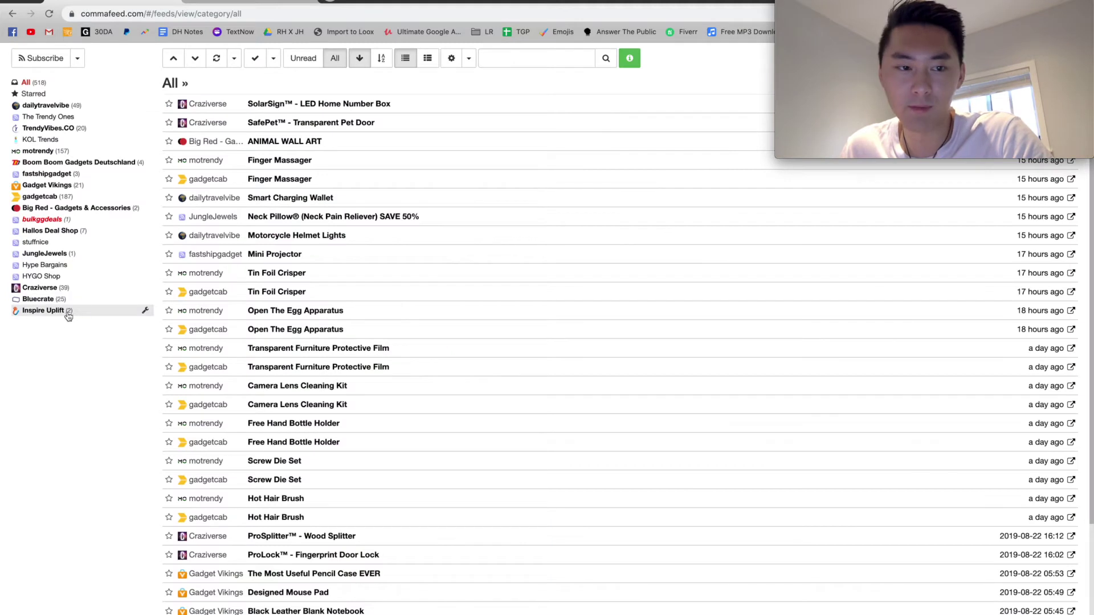
click(44, 311)
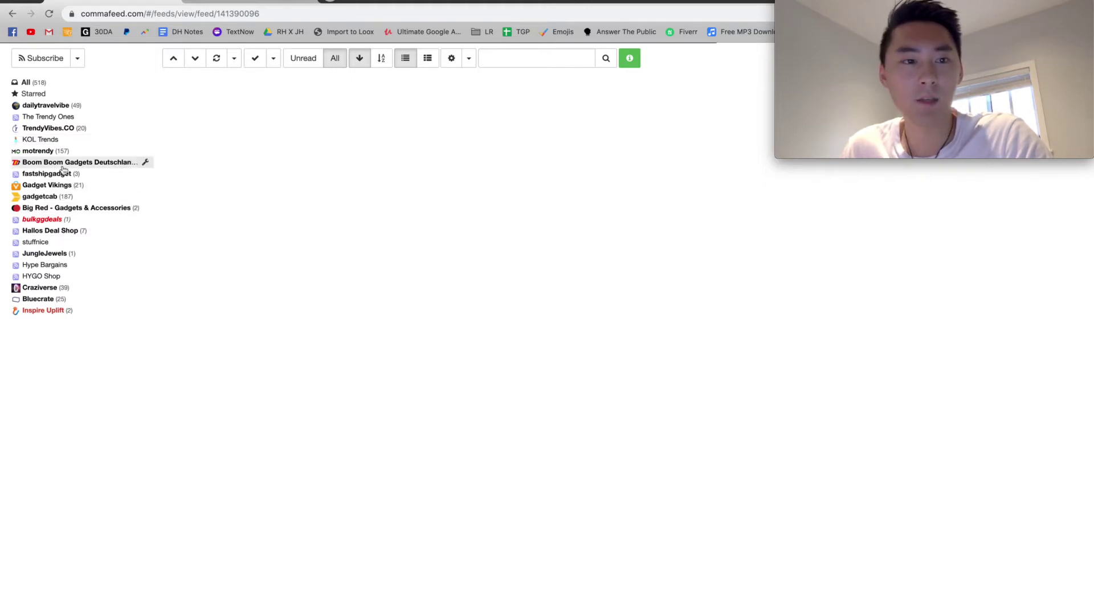
click(56, 199)
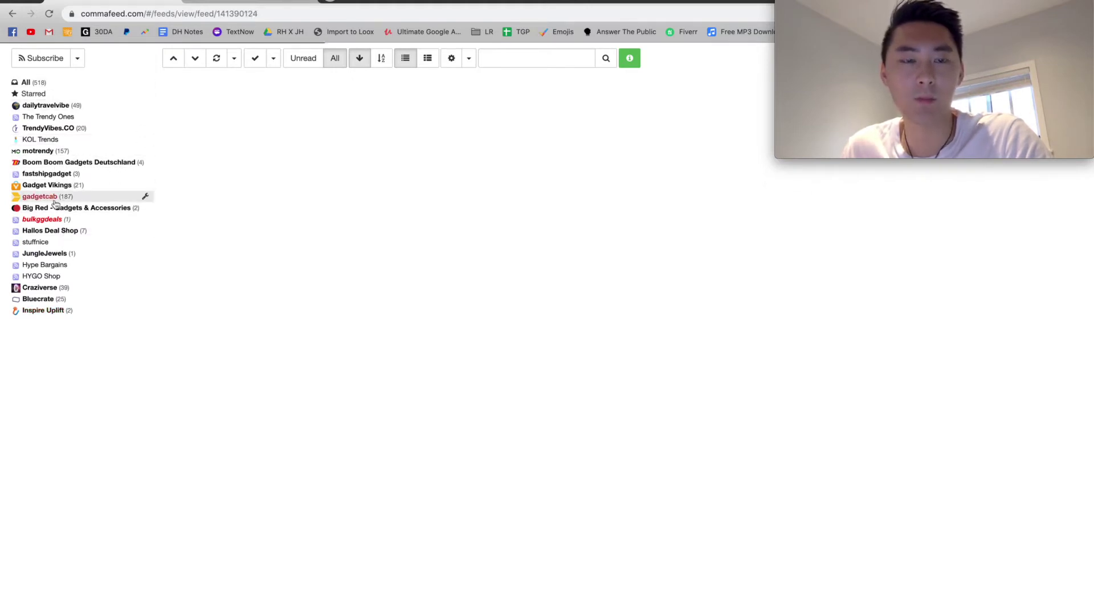
Step: Search Google for gadgetcab in a new tab, then start a new CommaFeed subscription
click(334, 3)
text(gadgetcab)
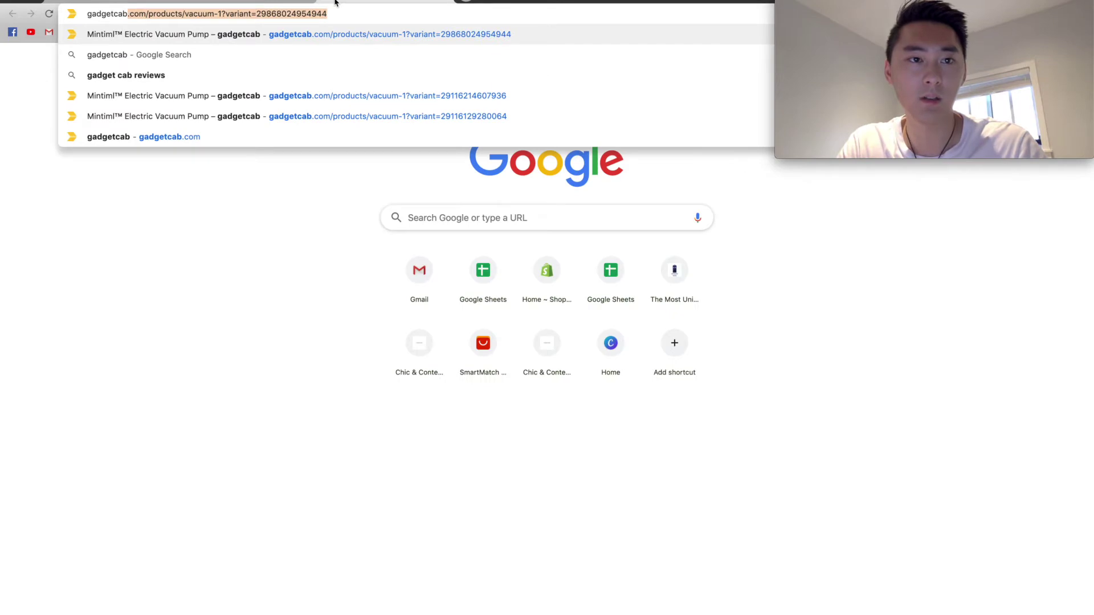
key(BackSpace)
key(Return)
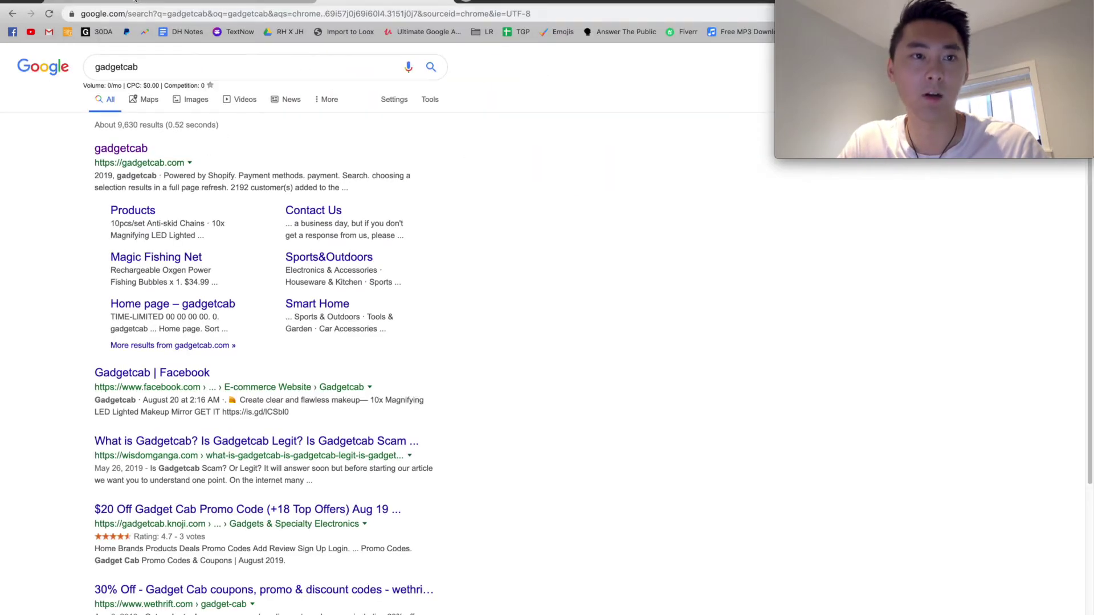
click(112, 2)
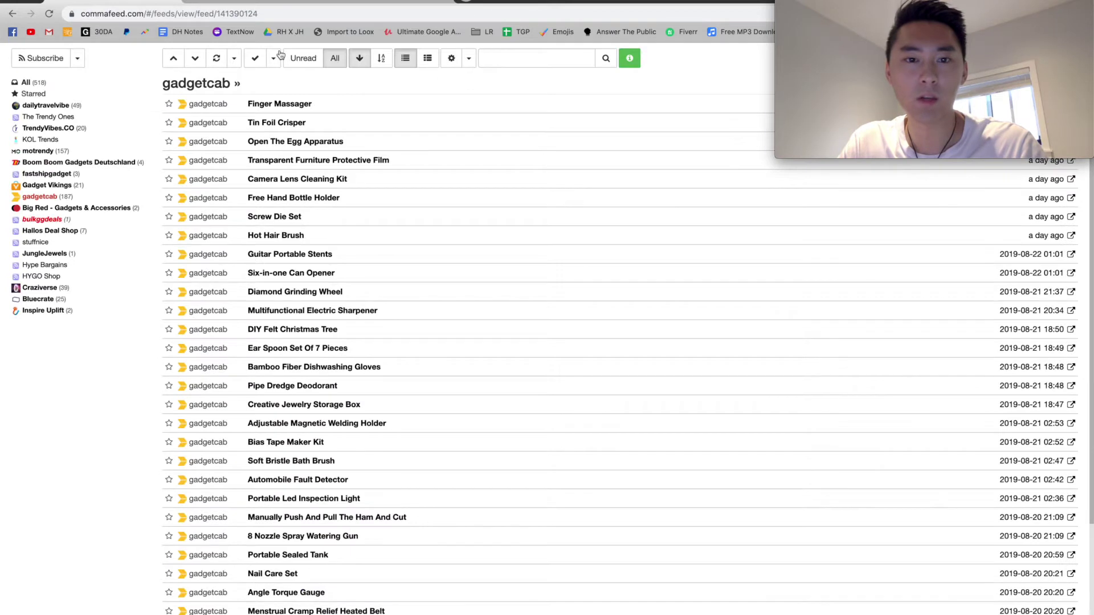
click(45, 58)
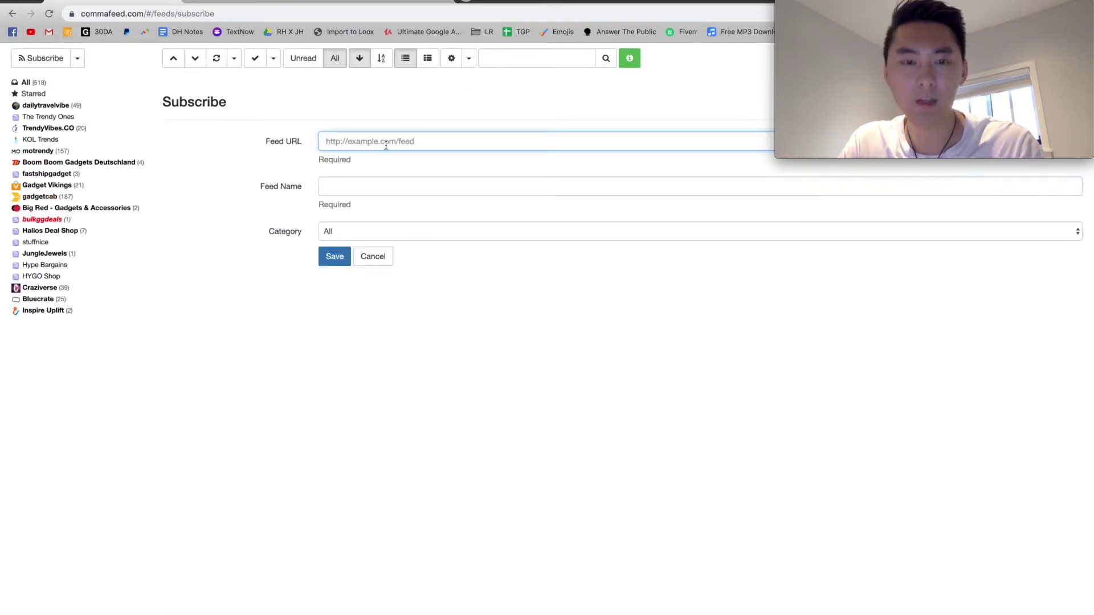
text(gadgetcab.)
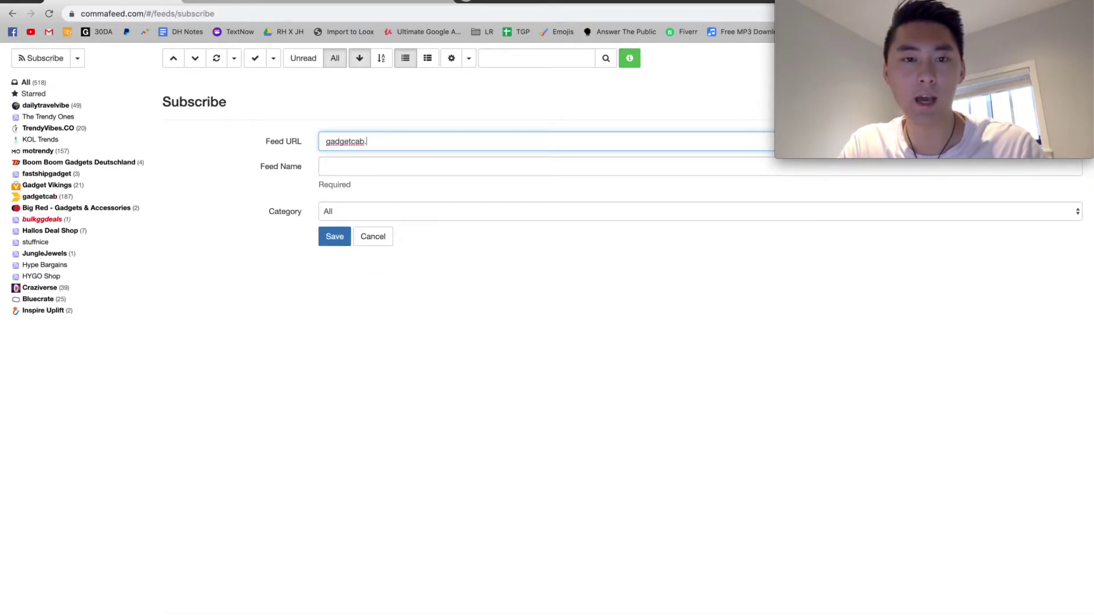
text(com/)
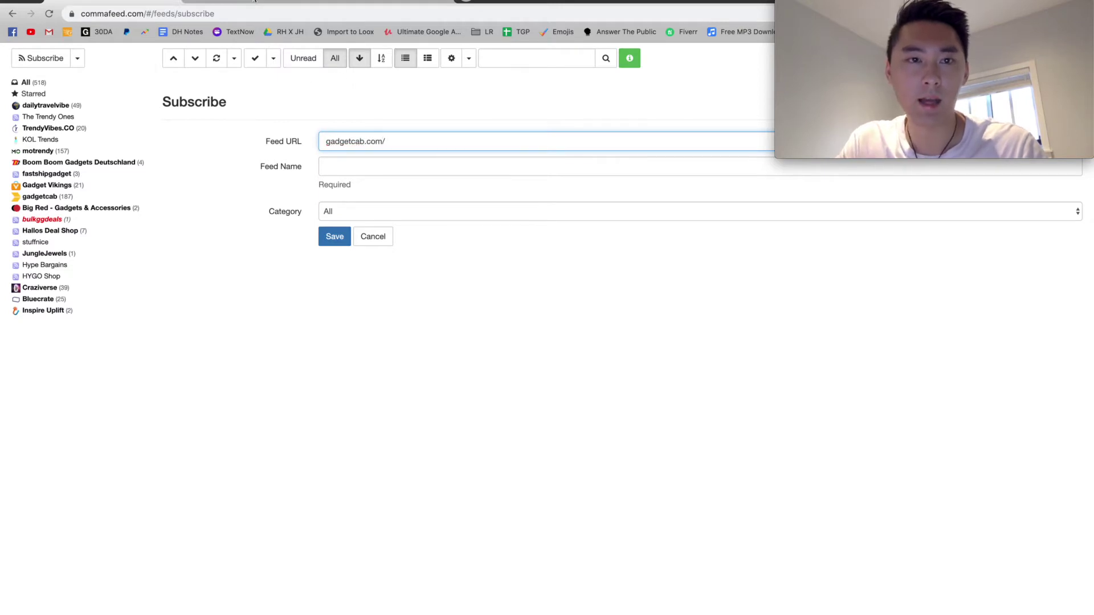
Step: Copy 'collections/all.atom' from the slide and append it to the gadgetcab store address
click(254, 2)
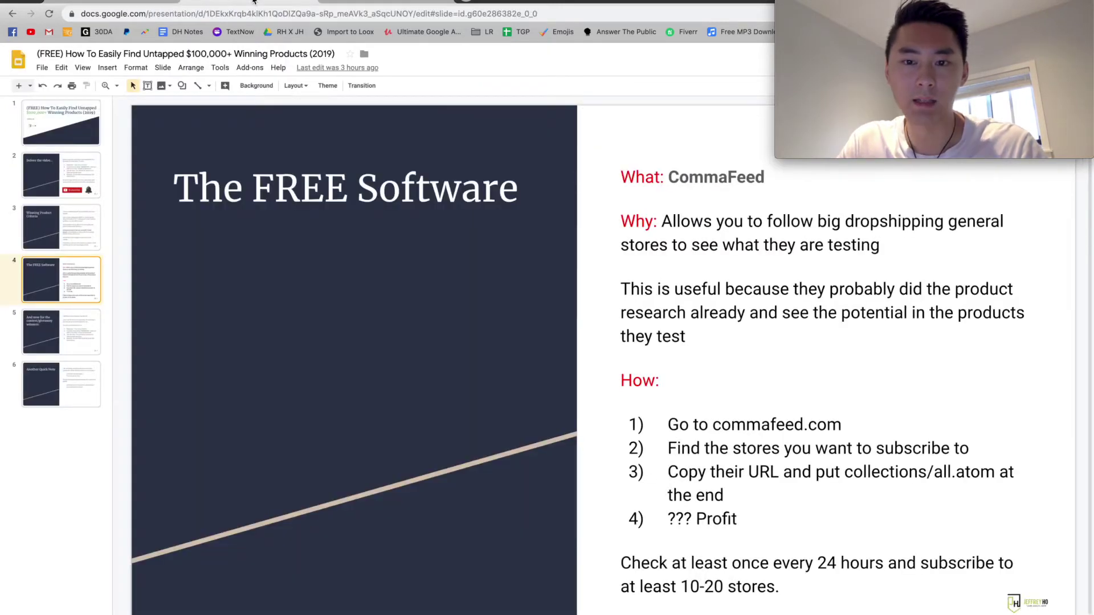
click(931, 479)
drag(844, 471, 995, 475)
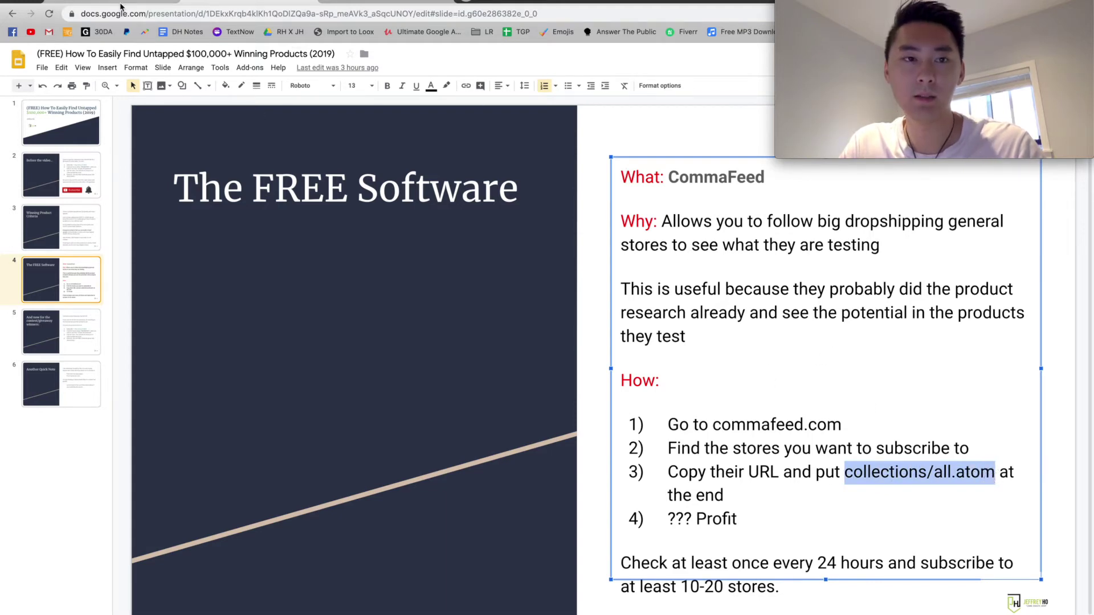
key(ctrl+Tab)
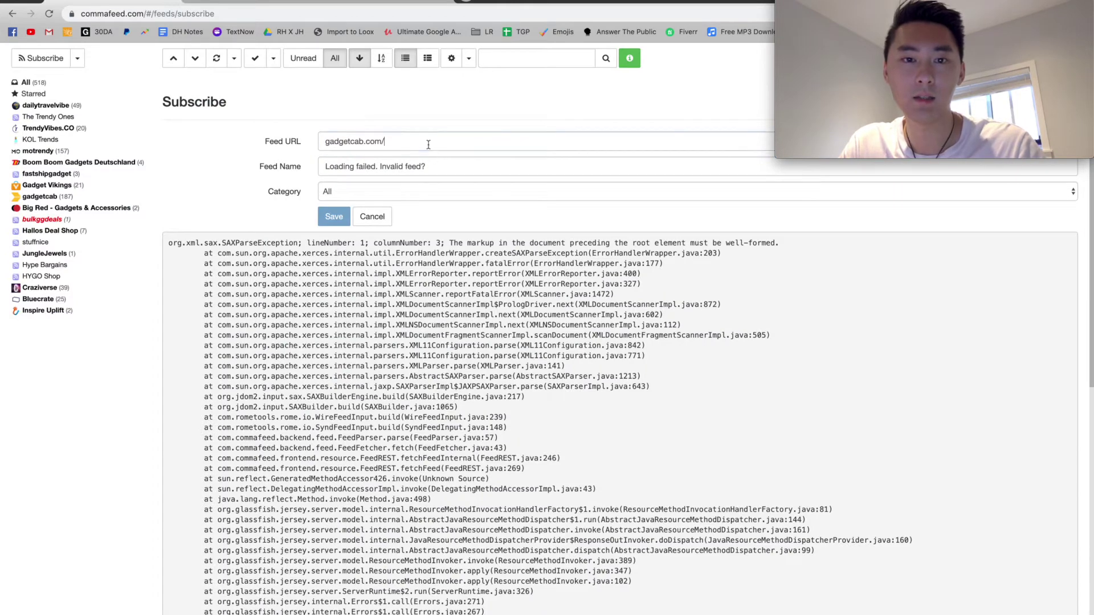
text(collections/all.atom)
Step: Load the feed, check its name is gadgetcab, and save the subscription
click(393, 166)
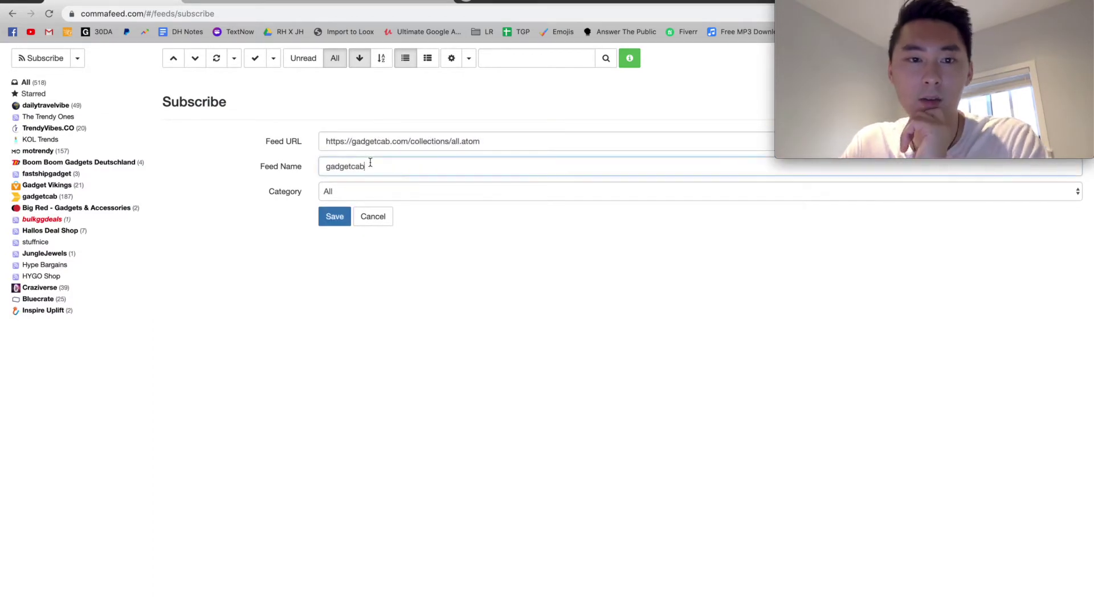
double_click(370, 166)
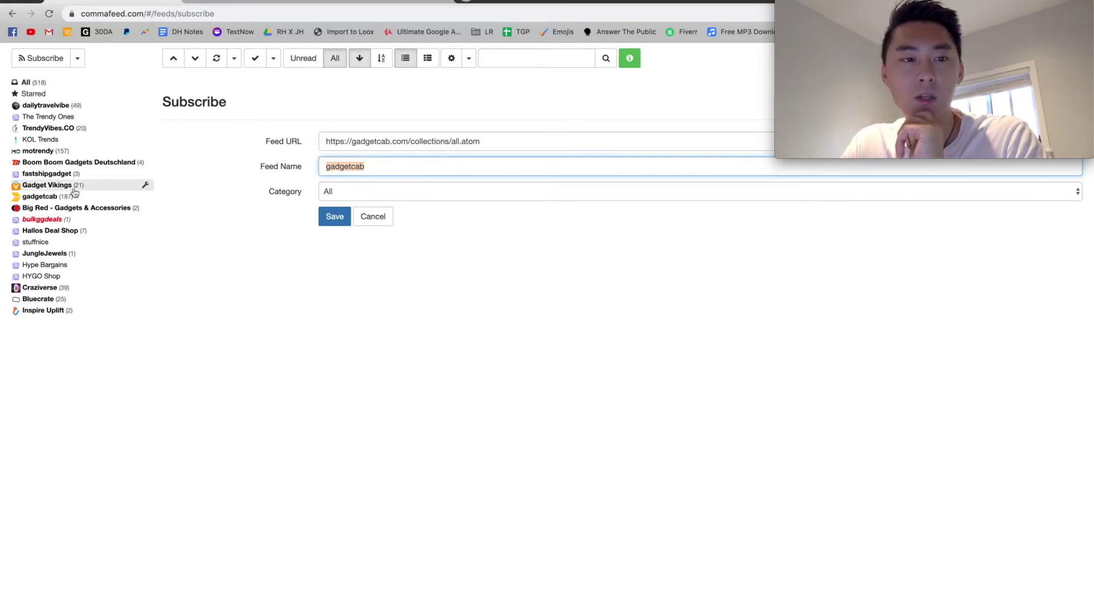
click(40, 198)
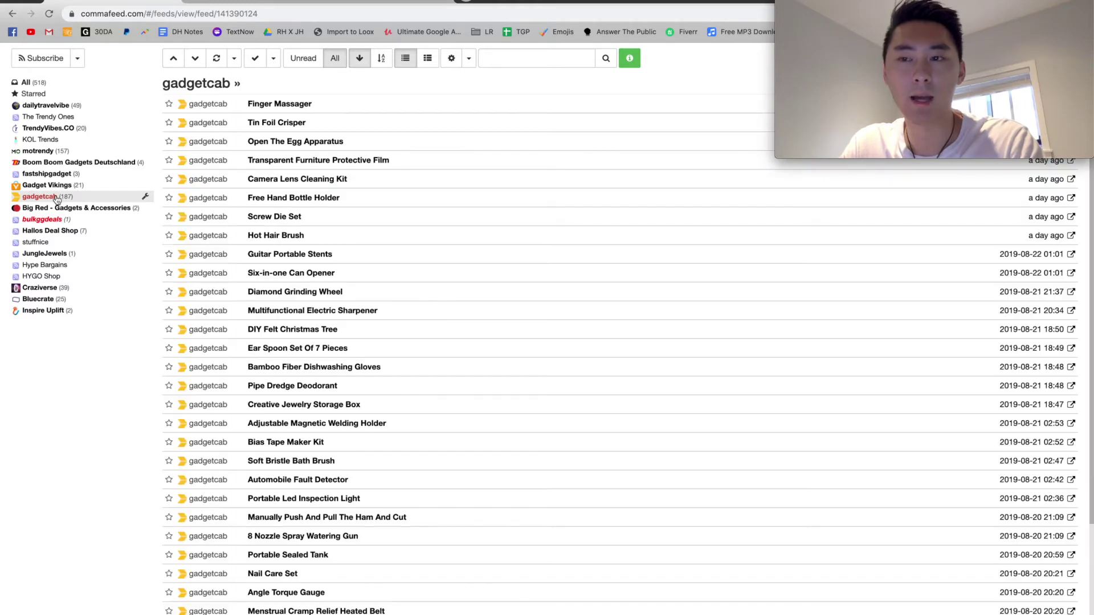
scroll(254, 238, down, 3)
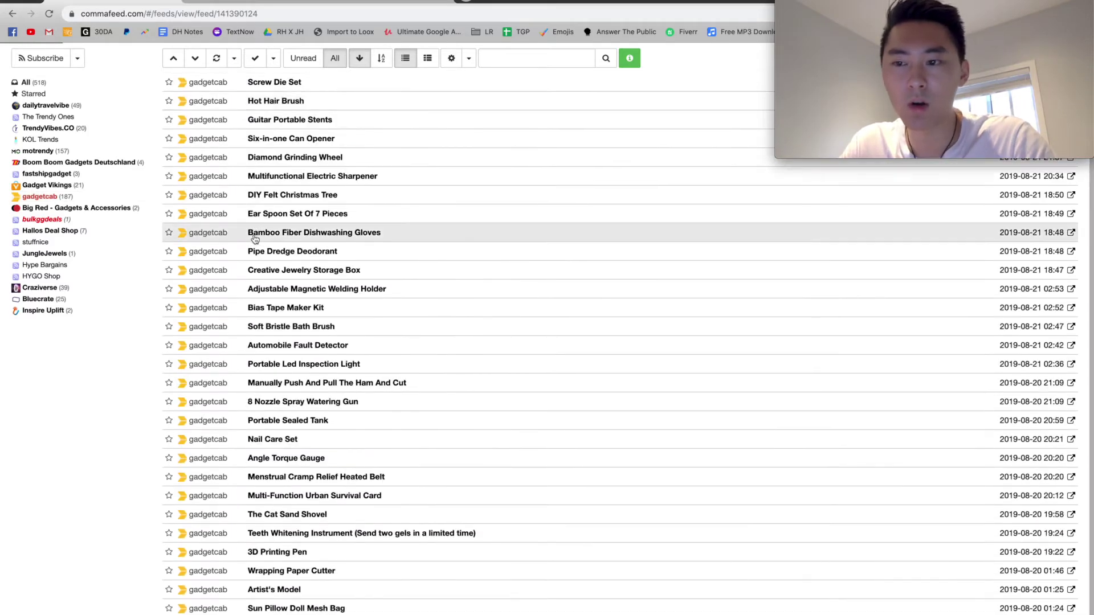
scroll(254, 238, up, 3)
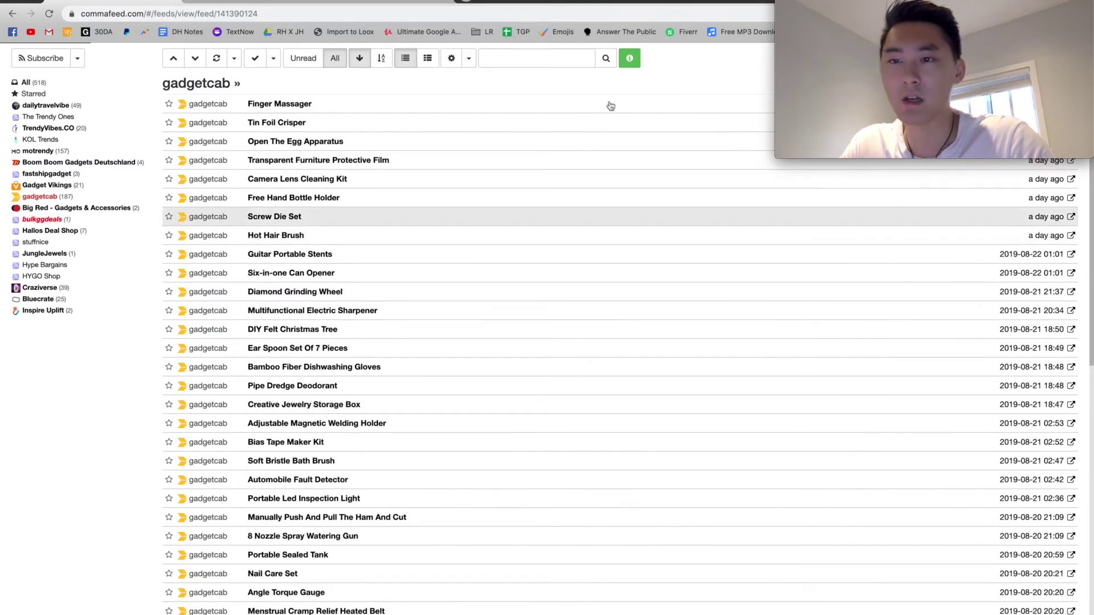
Step: Expand and collapse the Finger Massager post, then open Tin Foil Crisper ($39.99)
mouse_move(933, 78)
drag(932, 7, 933, 315)
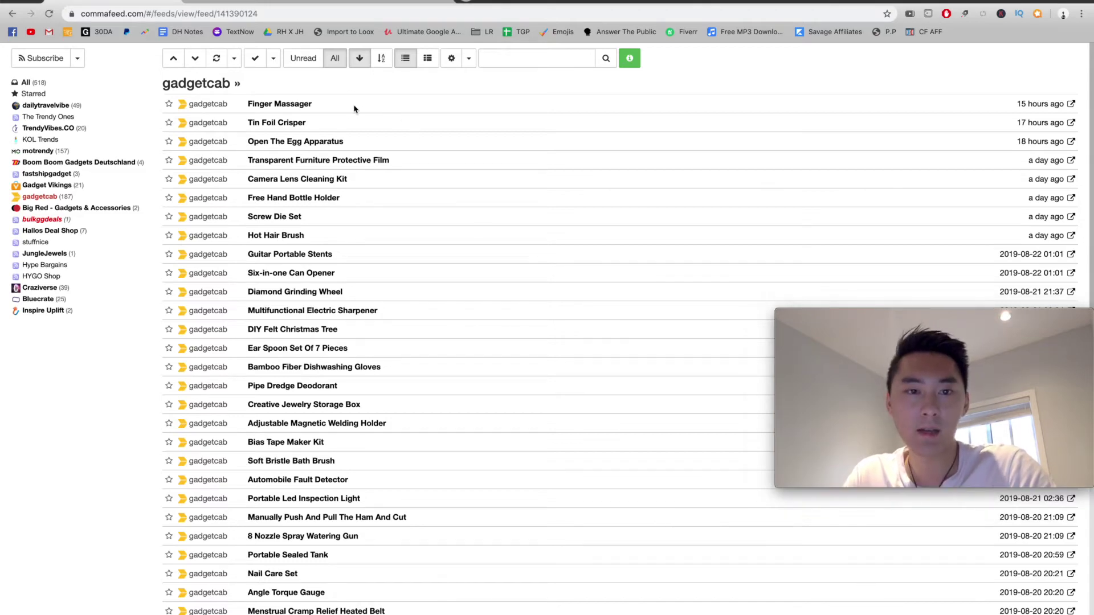
click(331, 105)
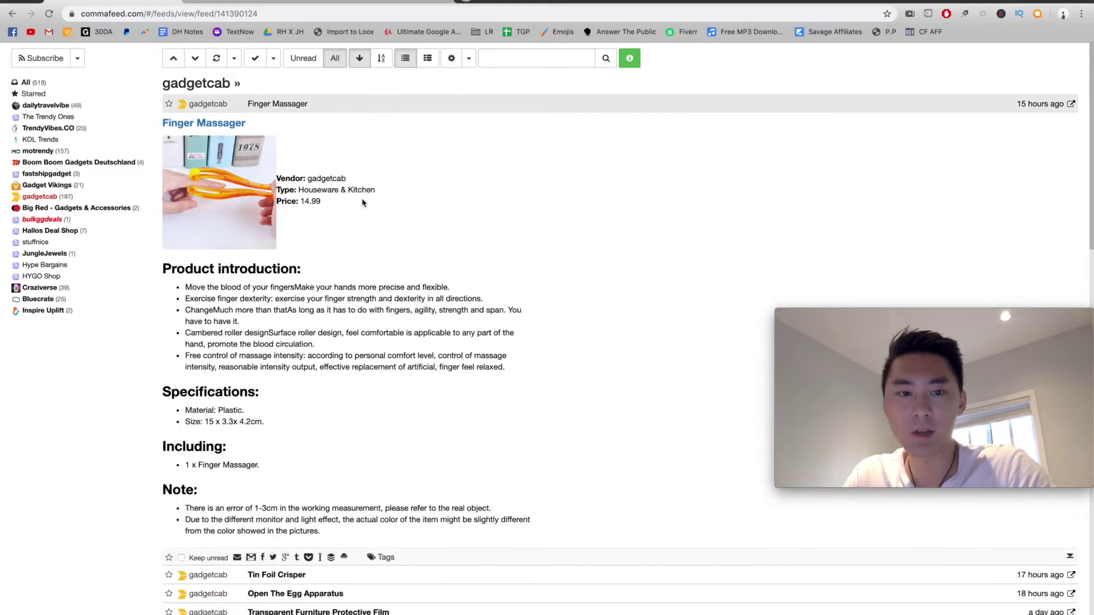
scroll(363, 203, down, 1)
scroll(362, 203, up, 1)
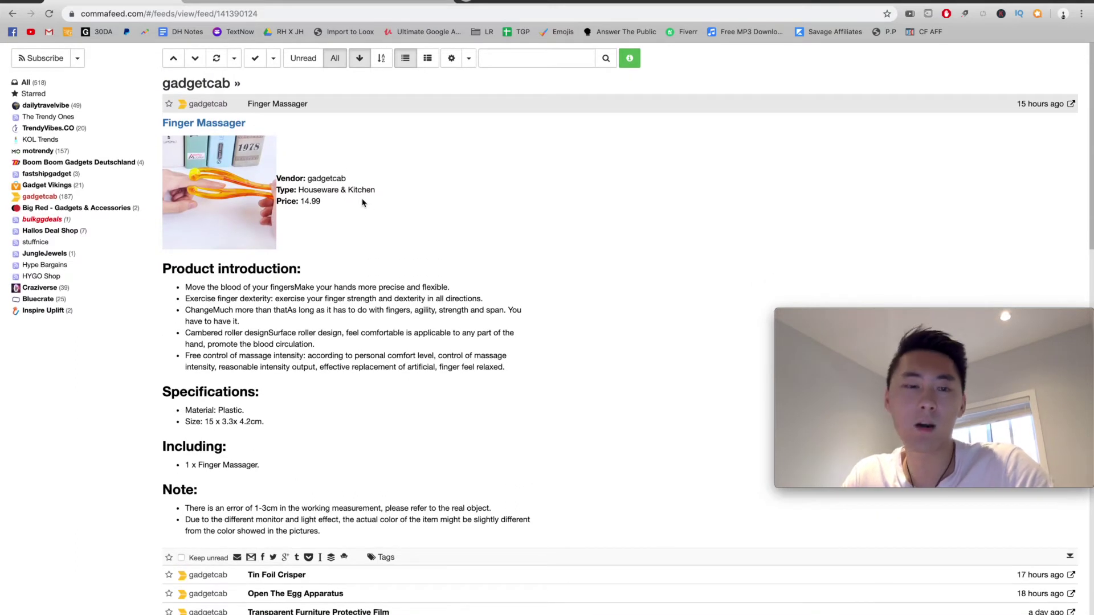
click(319, 110)
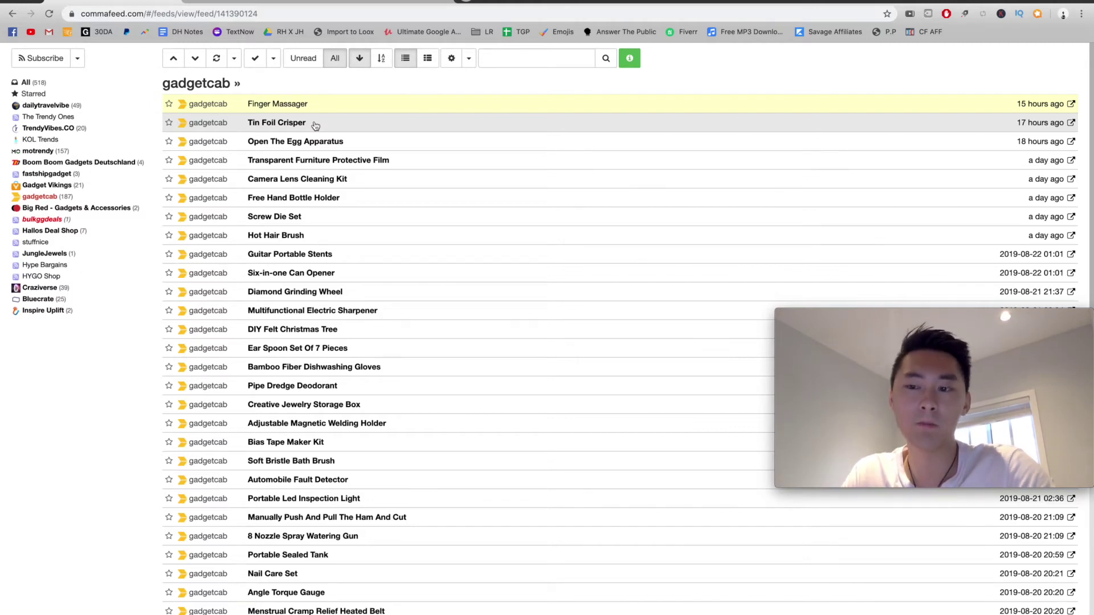
click(277, 122)
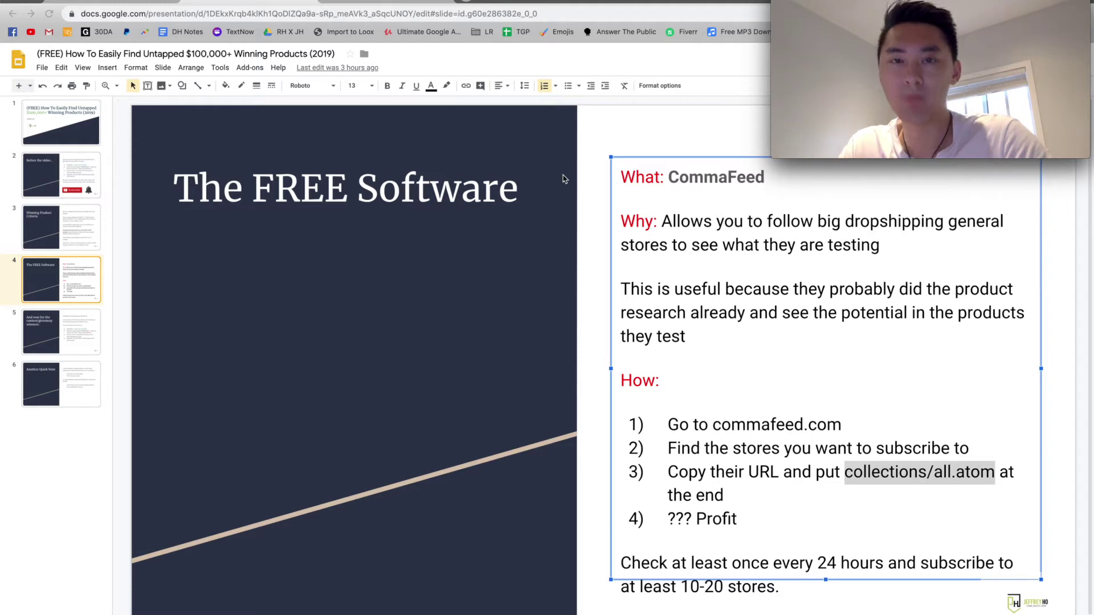
Step: Select 'collections/all.atom' in the slide's how-to steps, then return to the gadgetcab feed list
double_click(845, 468)
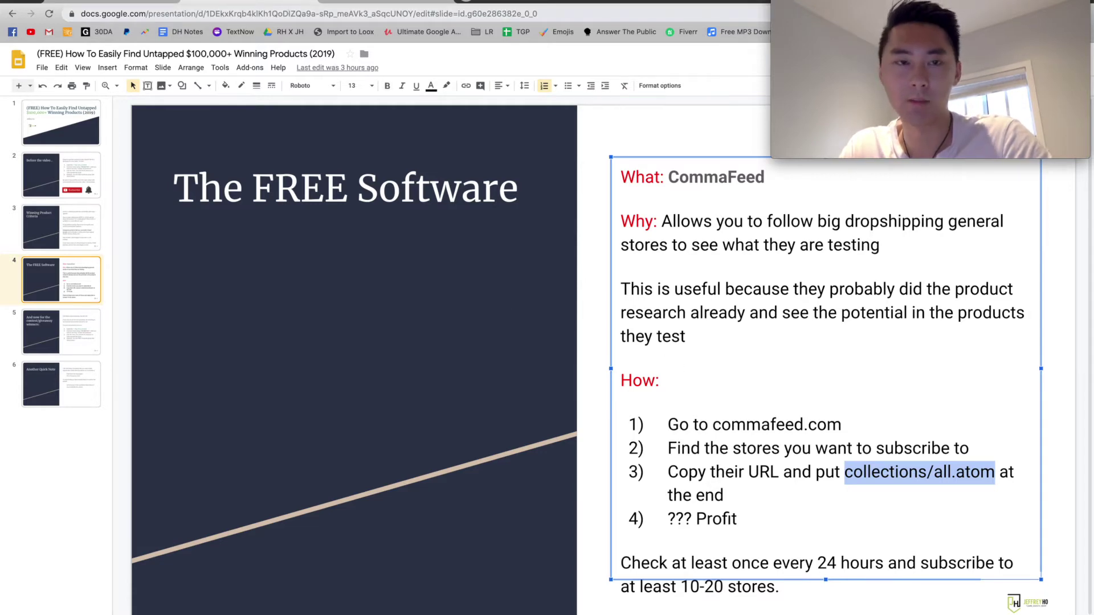
key(ctrl+Tab)
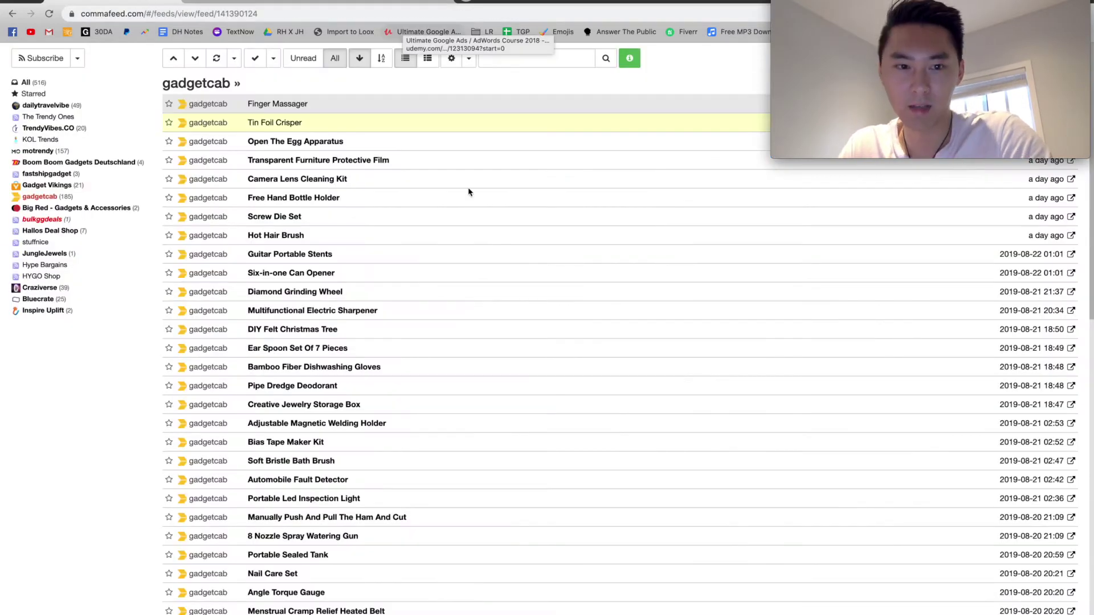
Step: In the All view, open and close the Smokey, SolarSign and SafePet posts
click(26, 82)
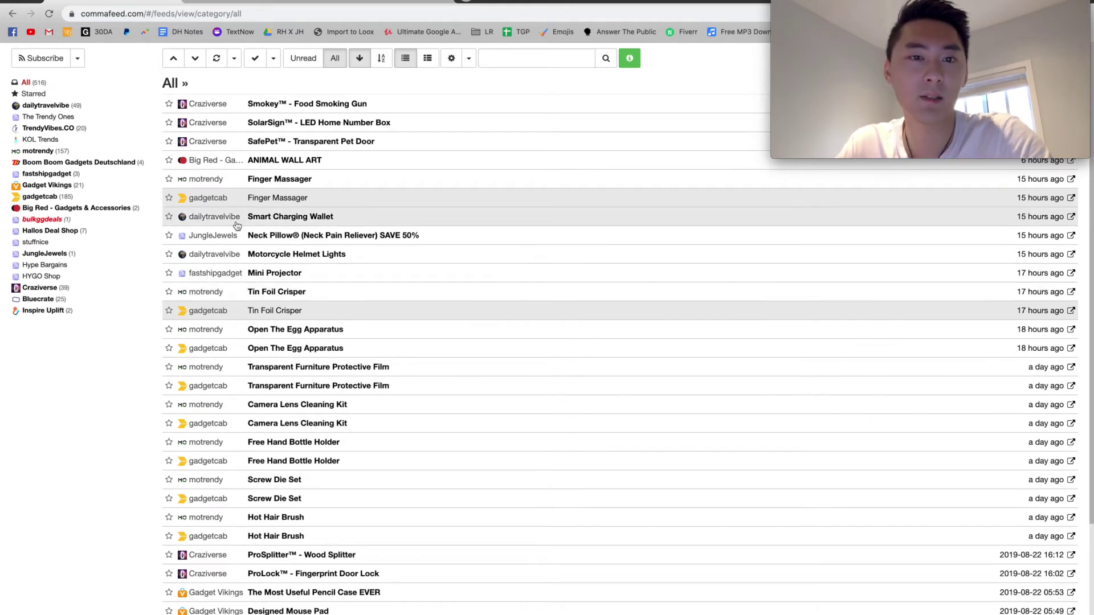
click(314, 105)
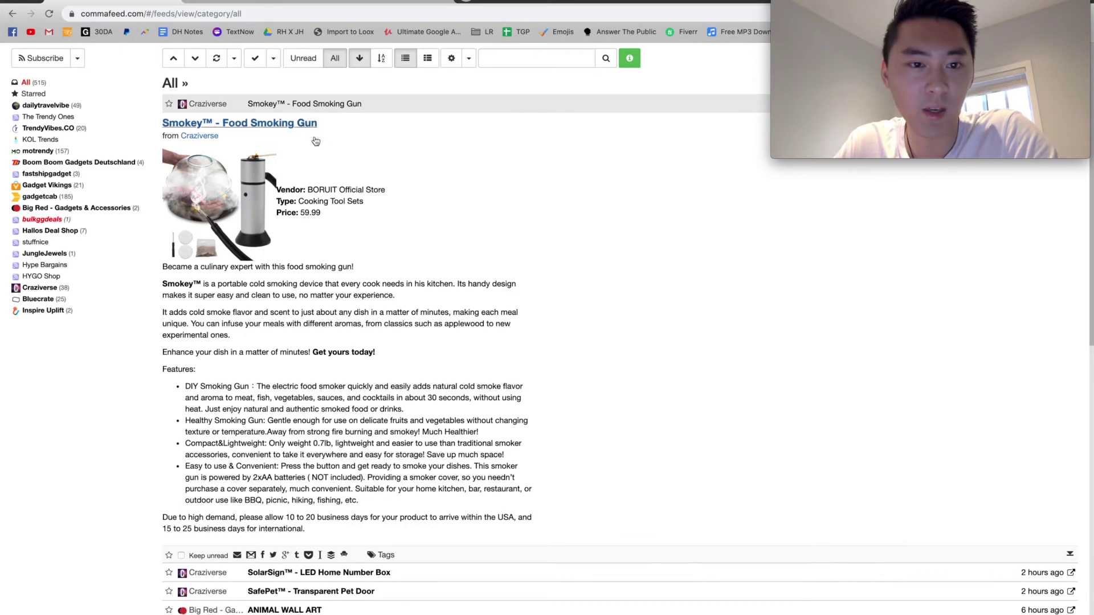
click(316, 104)
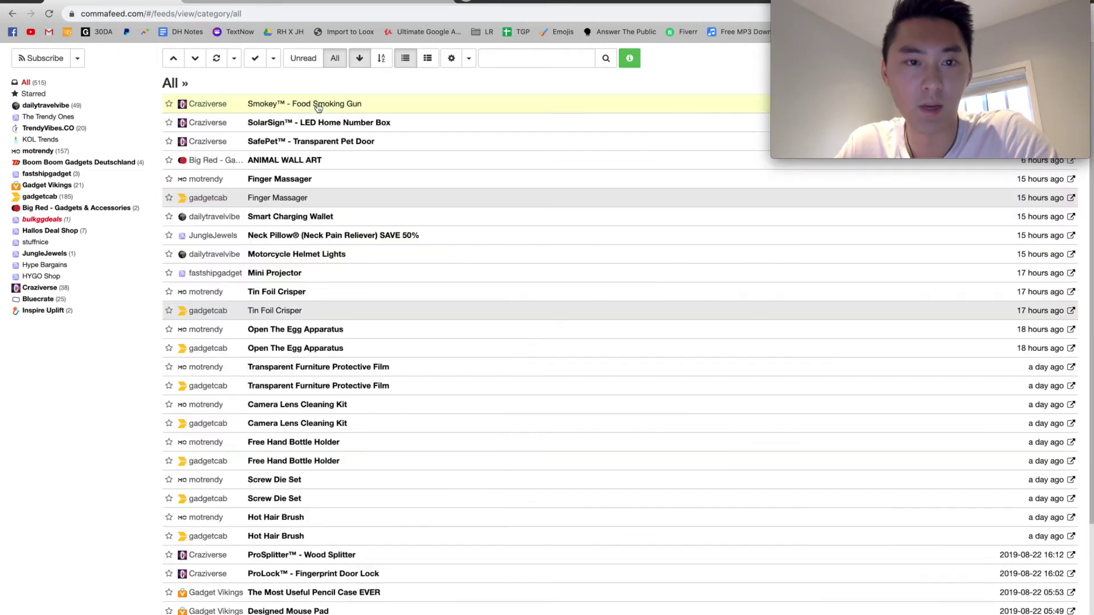
click(272, 122)
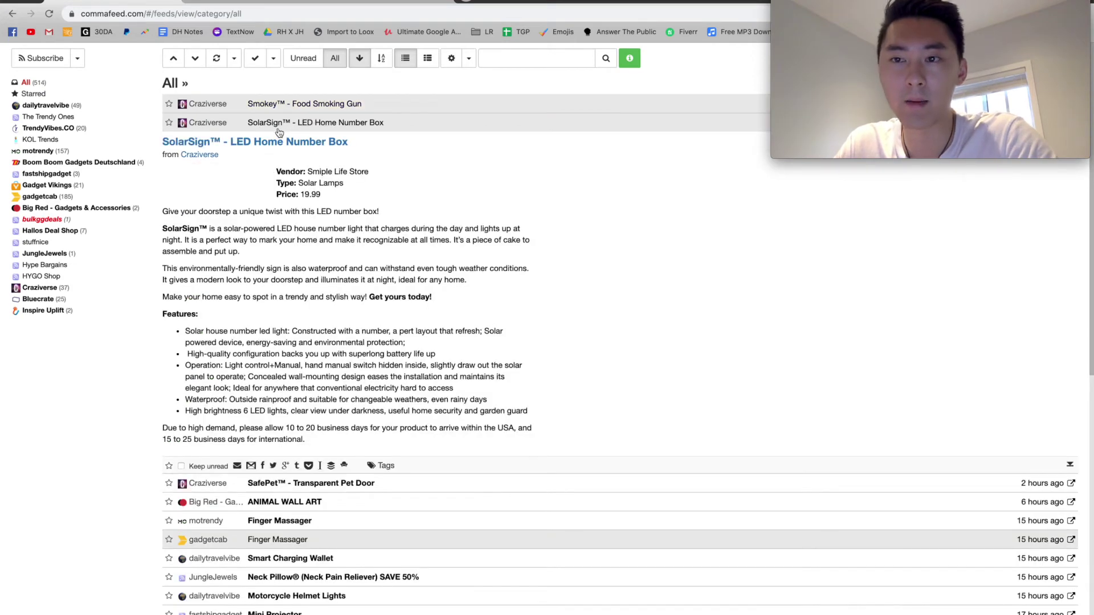
click(284, 122)
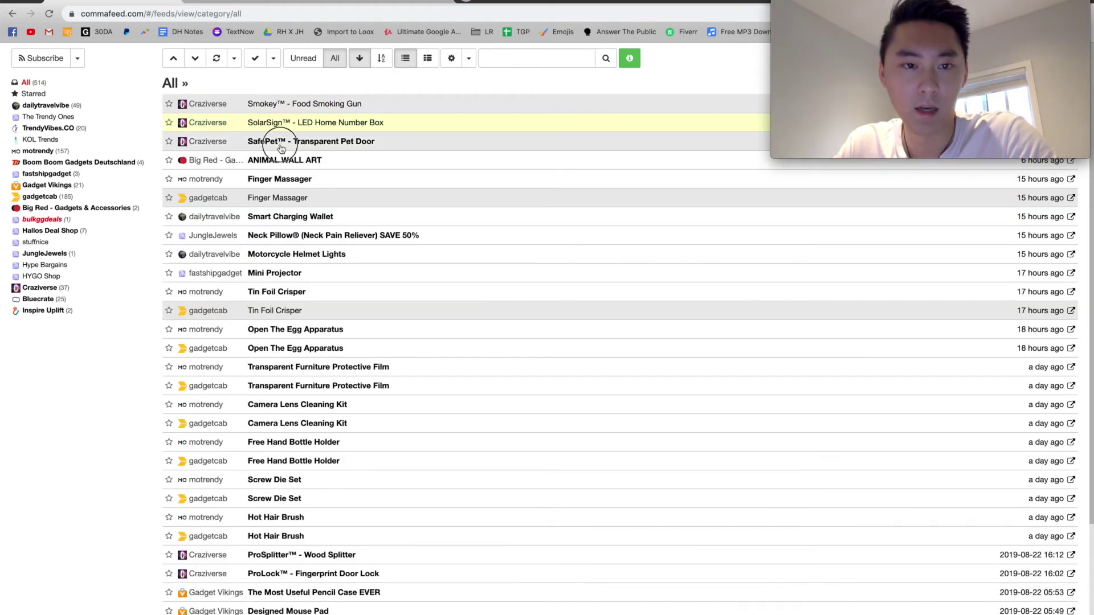
click(291, 141)
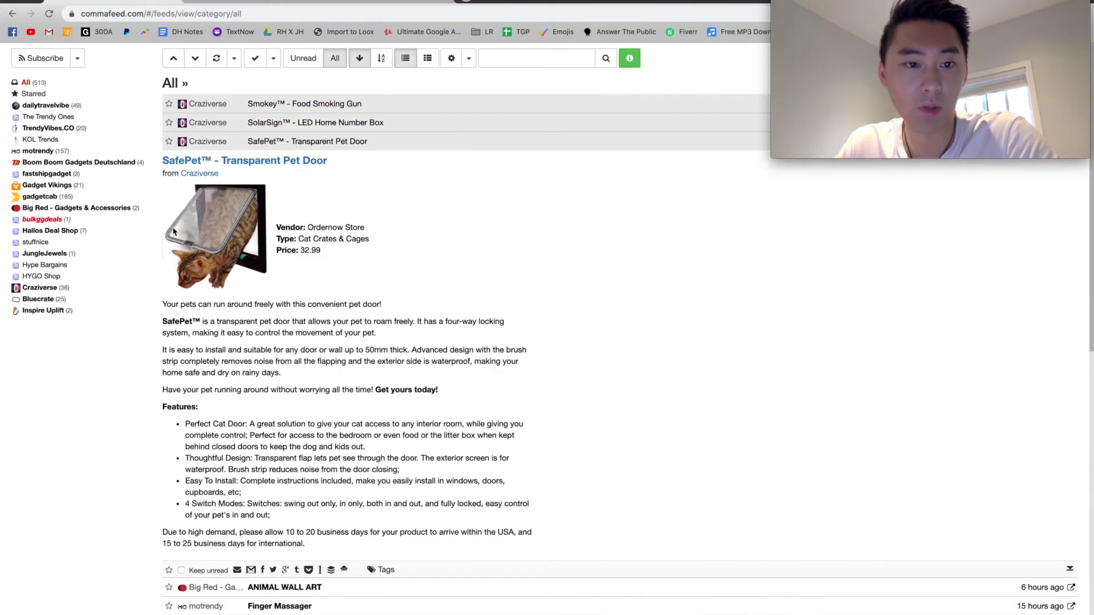
click(291, 142)
Step: Open and close ANIMAL WALL ART and the motrendy and gadgetcab Finger Massager posts
click(288, 122)
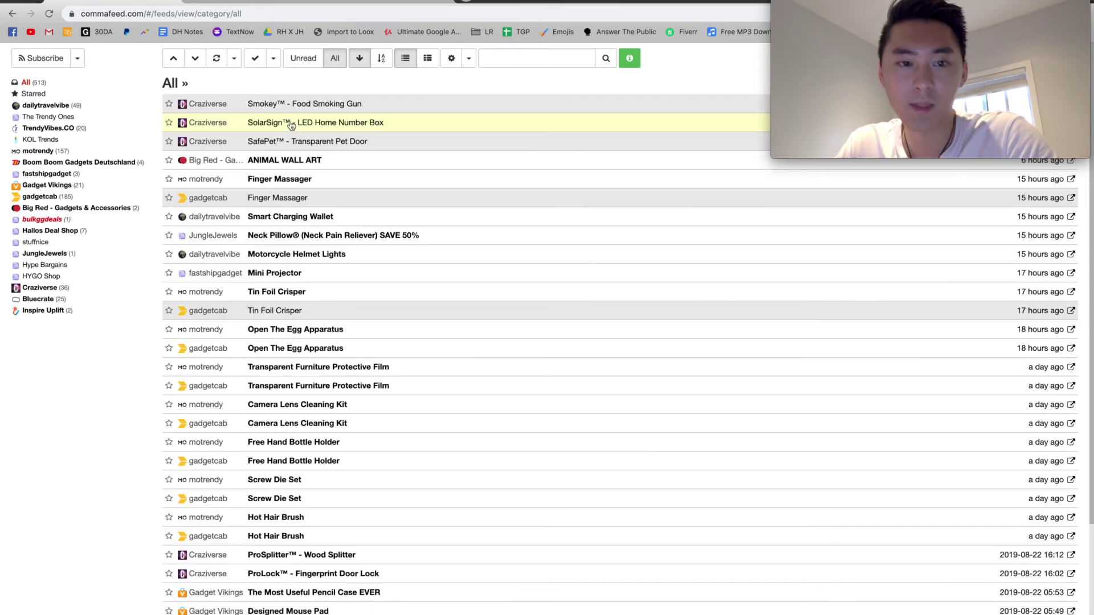
click(285, 160)
click(285, 160)
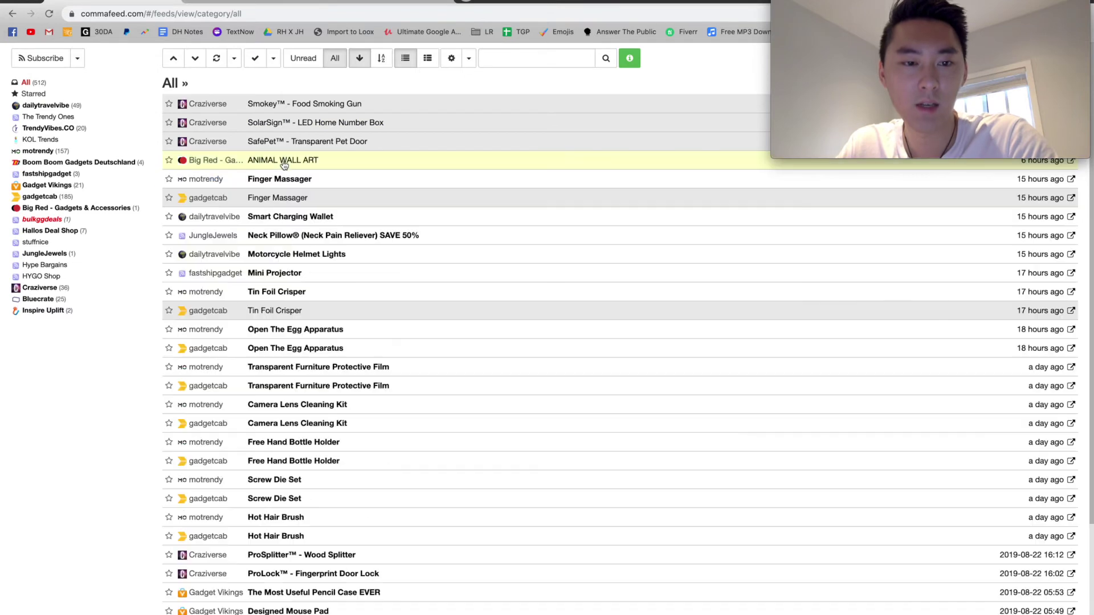
click(279, 179)
click(279, 179)
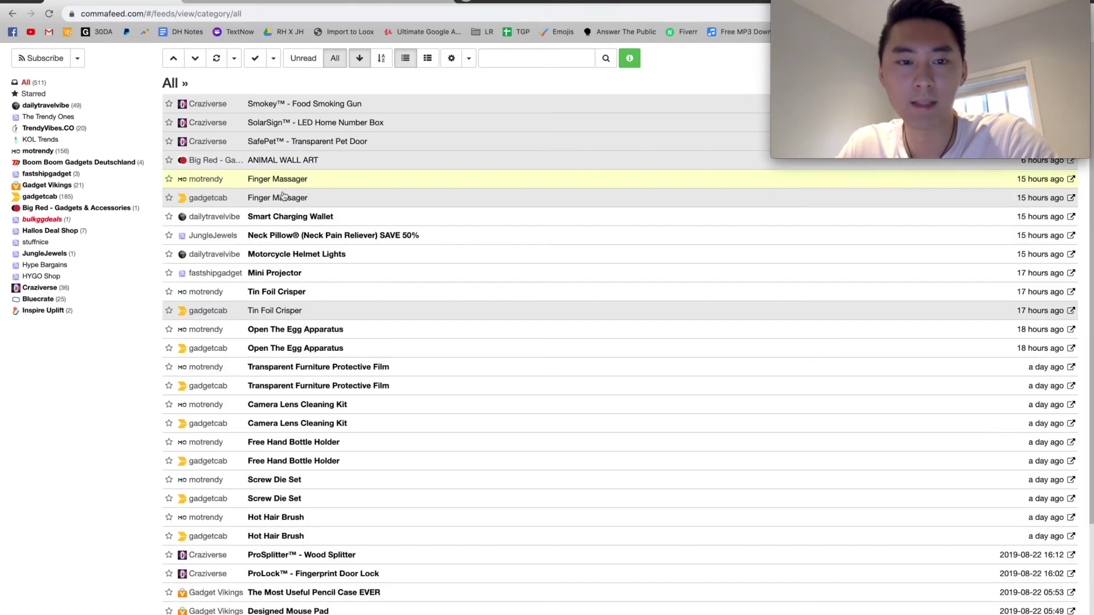
click(280, 197)
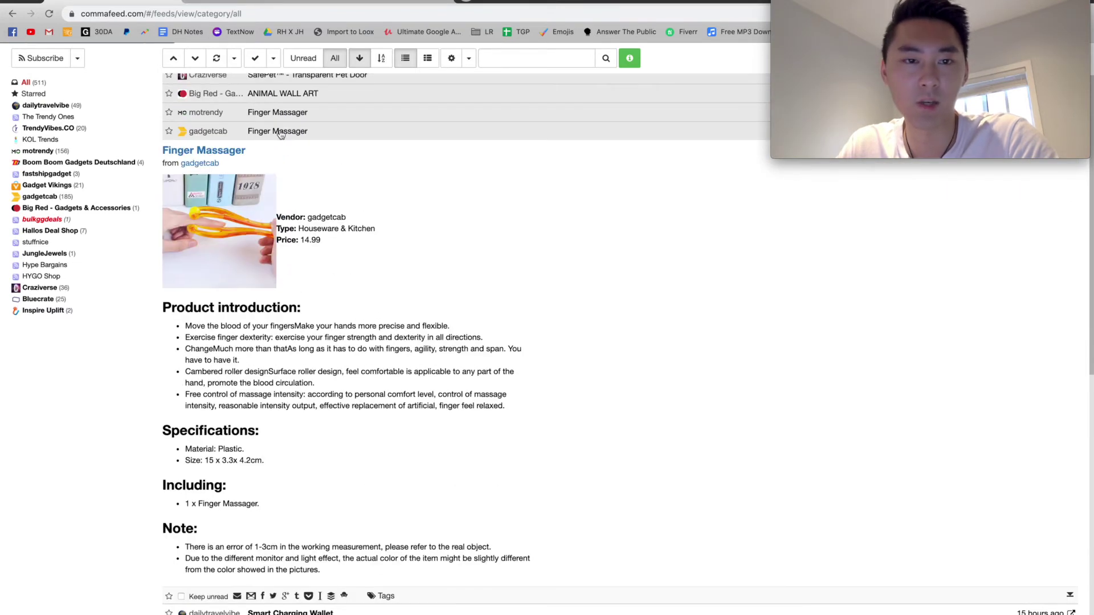
click(278, 131)
Step: Read Smart Charging Wallet, Motorcycle Helmet Lights, Neck Pillow and Open The Egg Apparatus posts
click(285, 150)
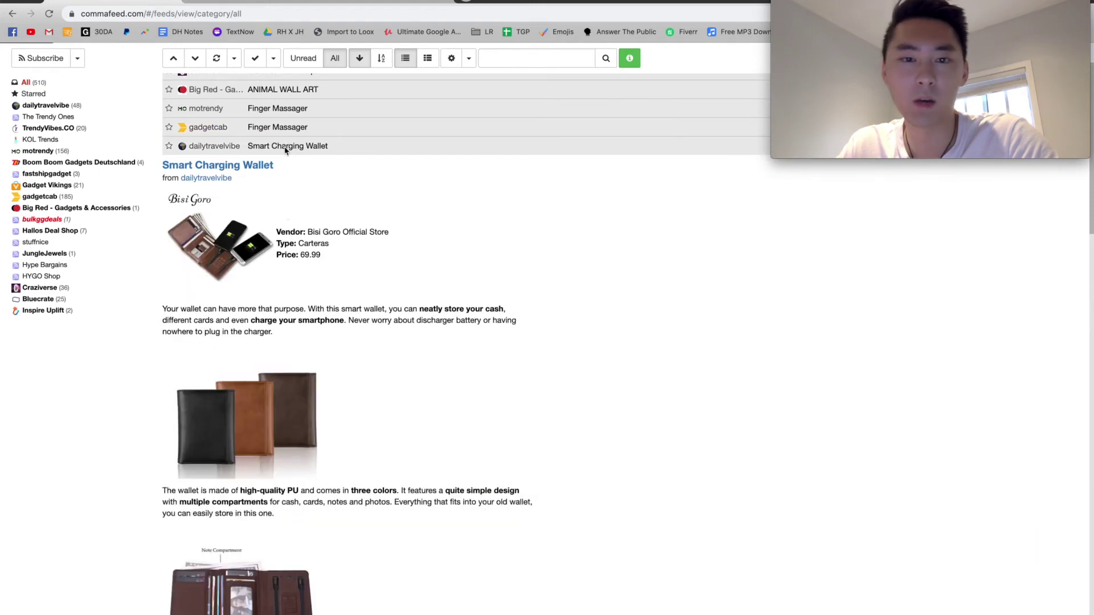
scroll(286, 151, up, 2)
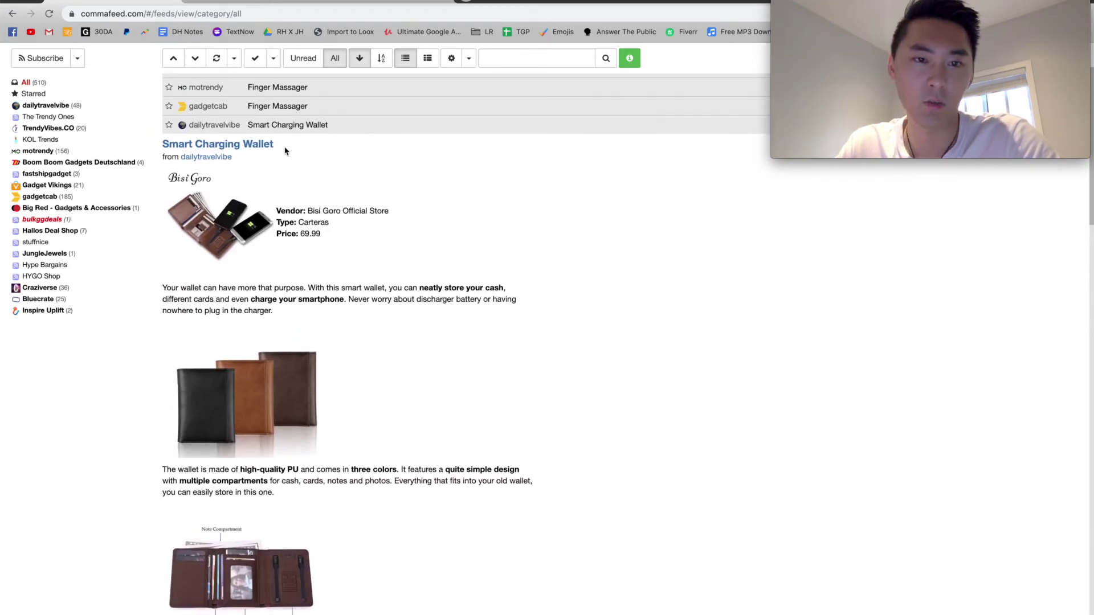
click(280, 126)
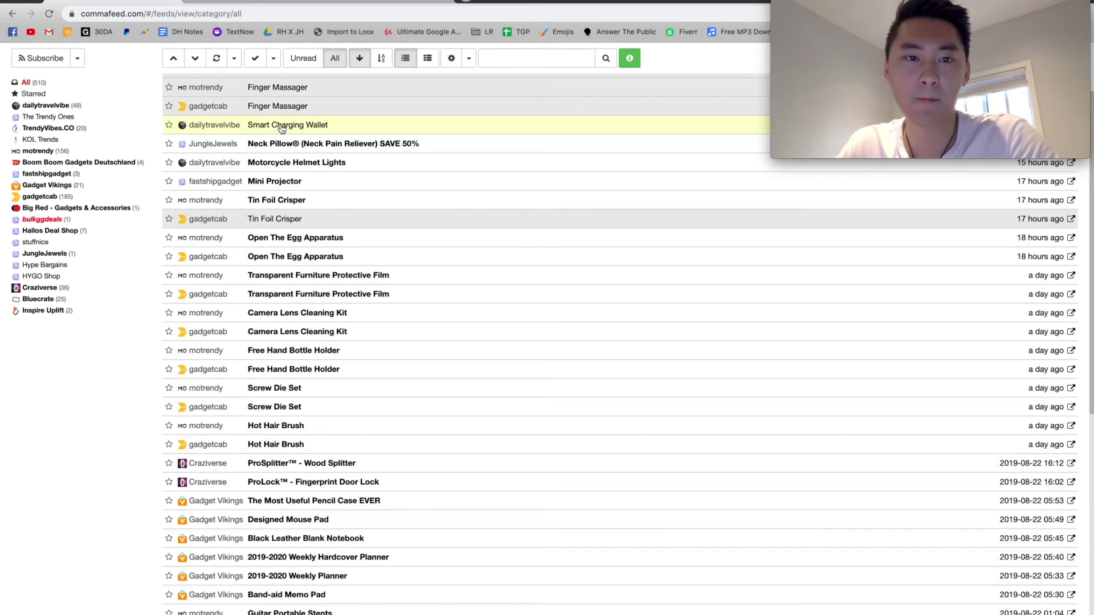
click(270, 162)
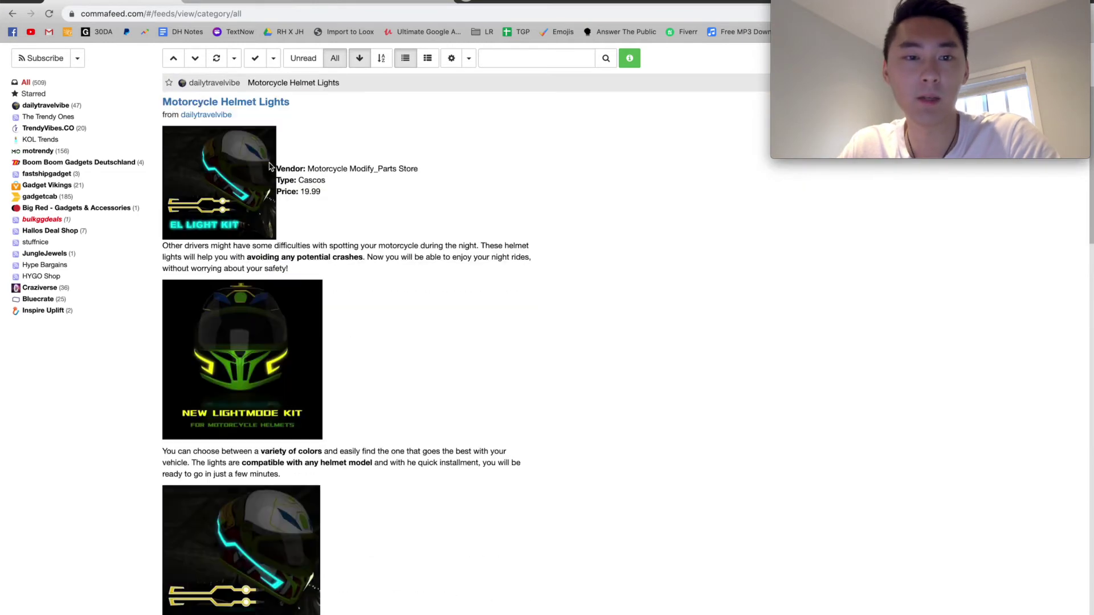
scroll(270, 163, up, 2)
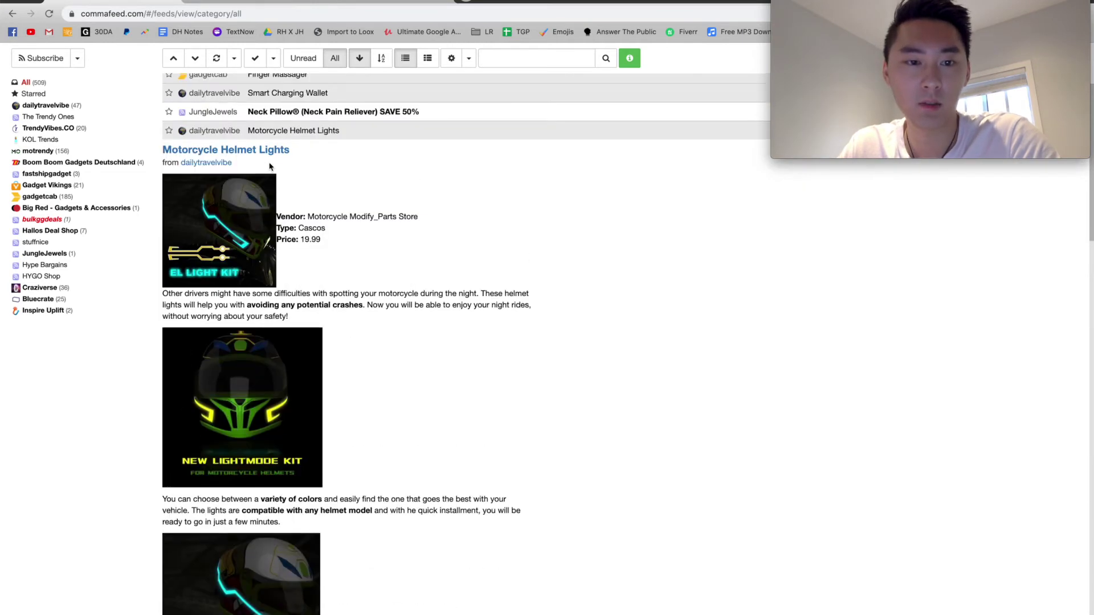
click(285, 135)
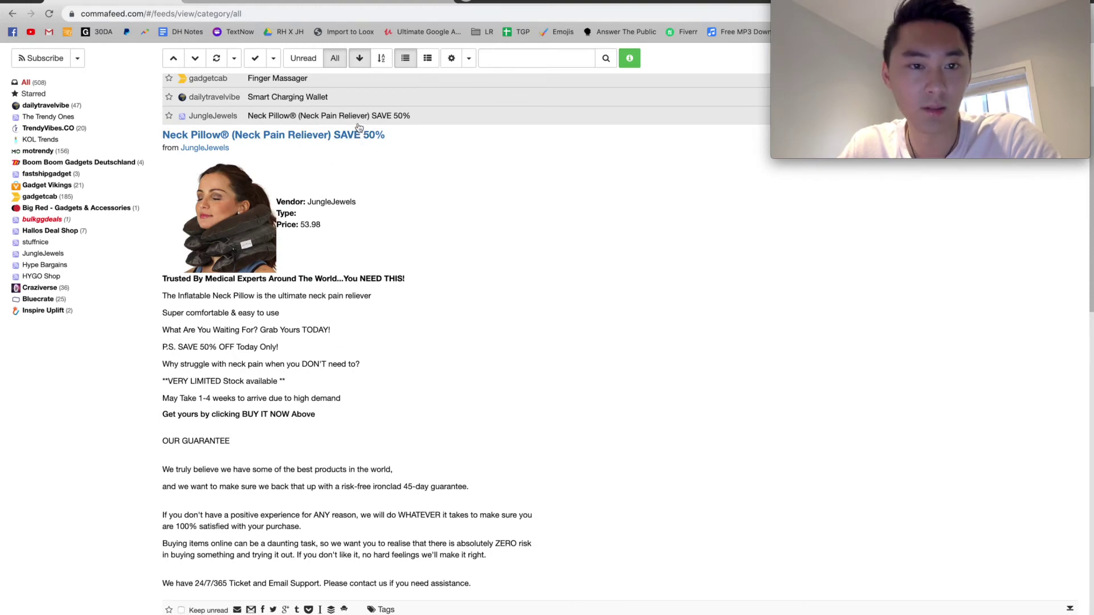
click(359, 120)
middle_click(335, 209)
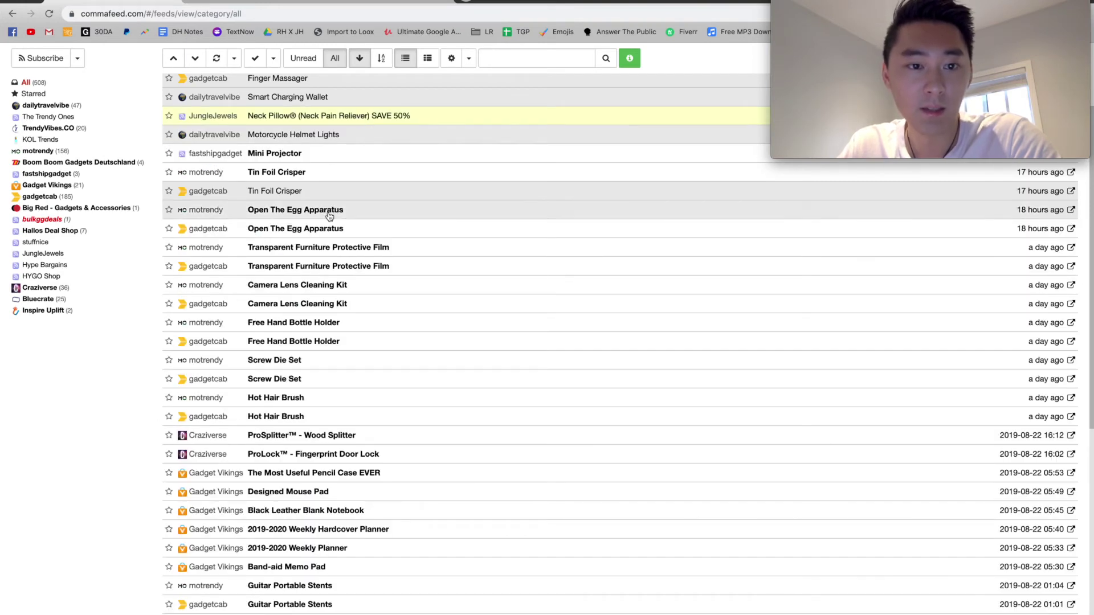
click(329, 211)
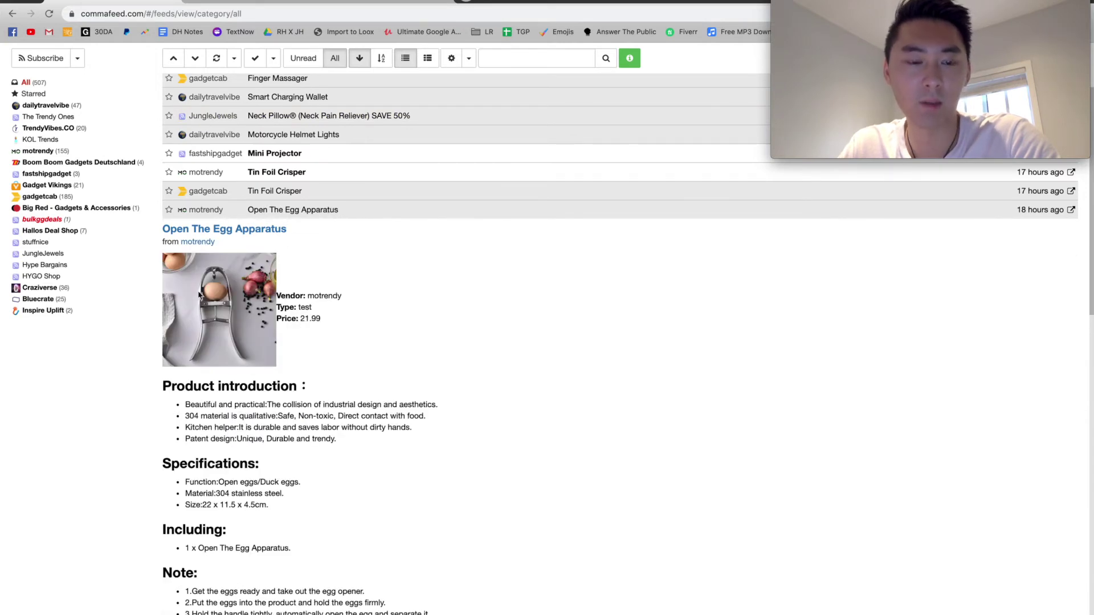
click(292, 209)
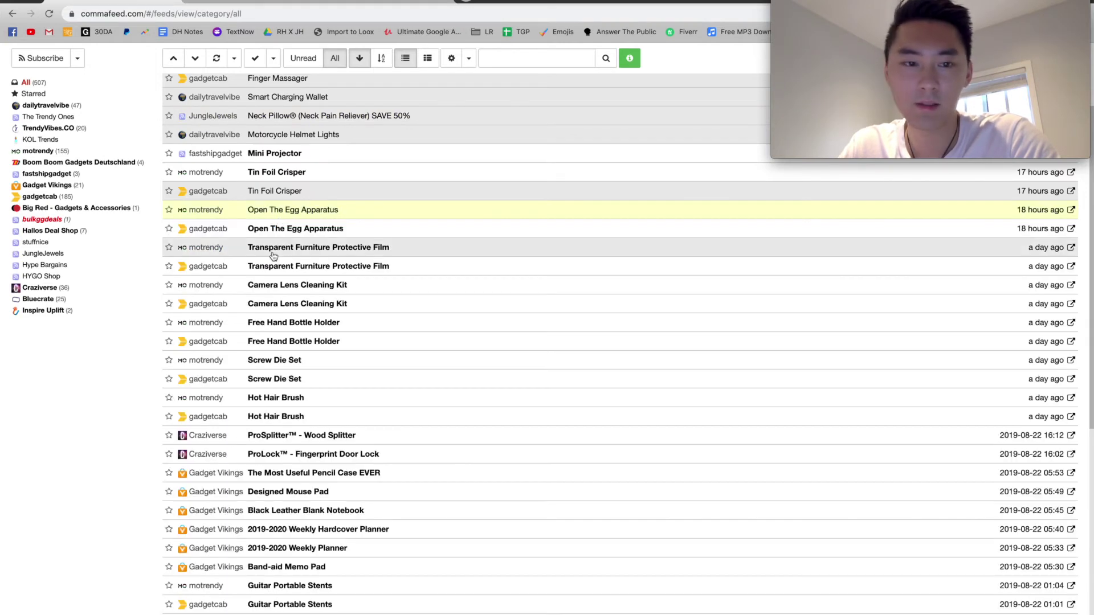
scroll(273, 325, down, 2)
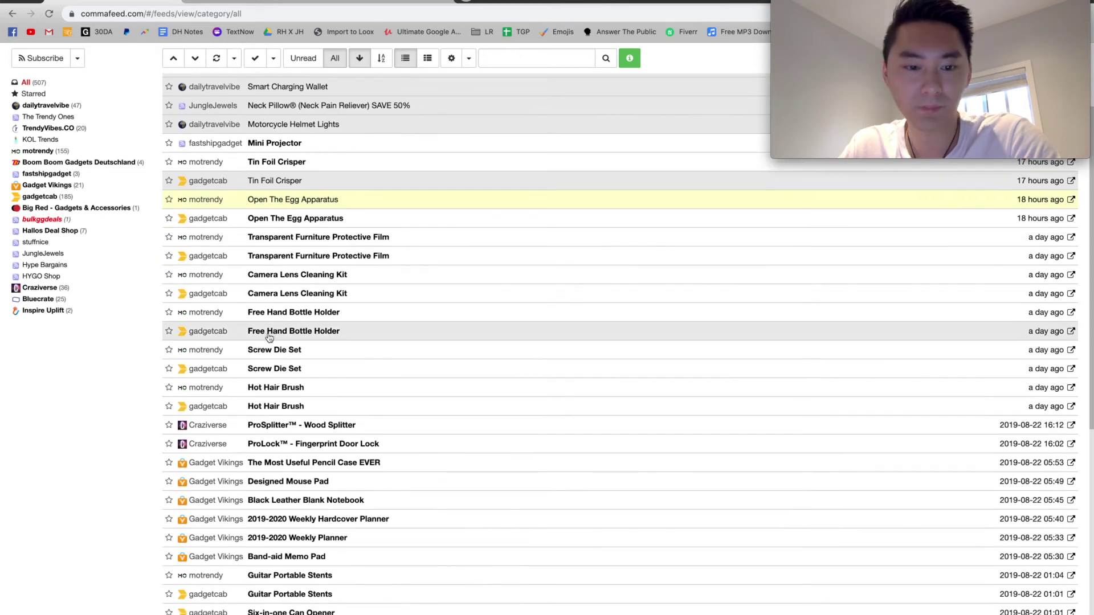
scroll(271, 337, down, 2)
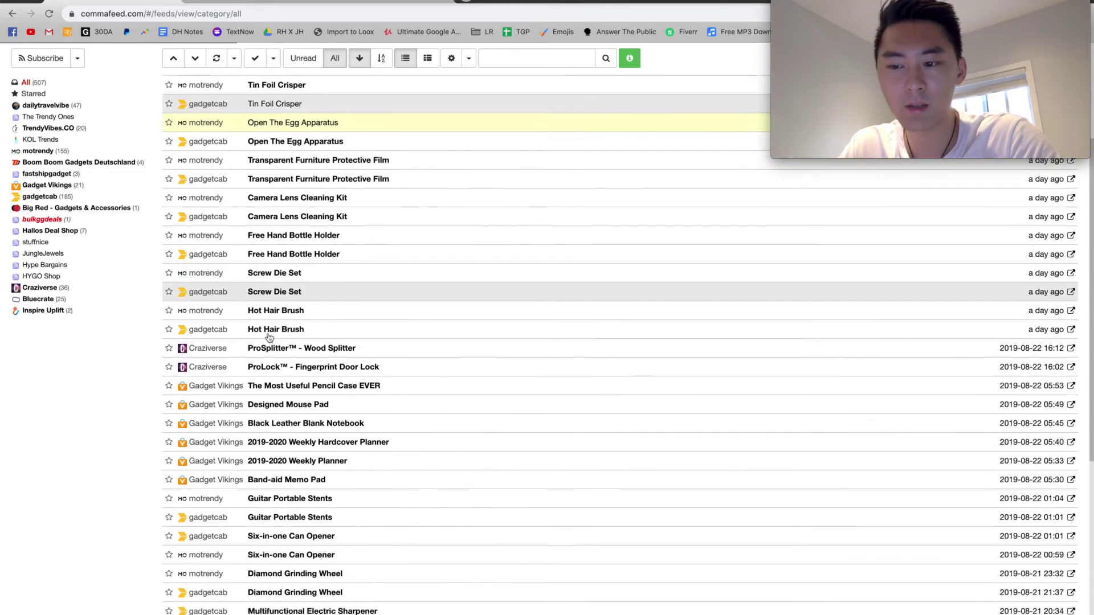
scroll(271, 337, up, 5)
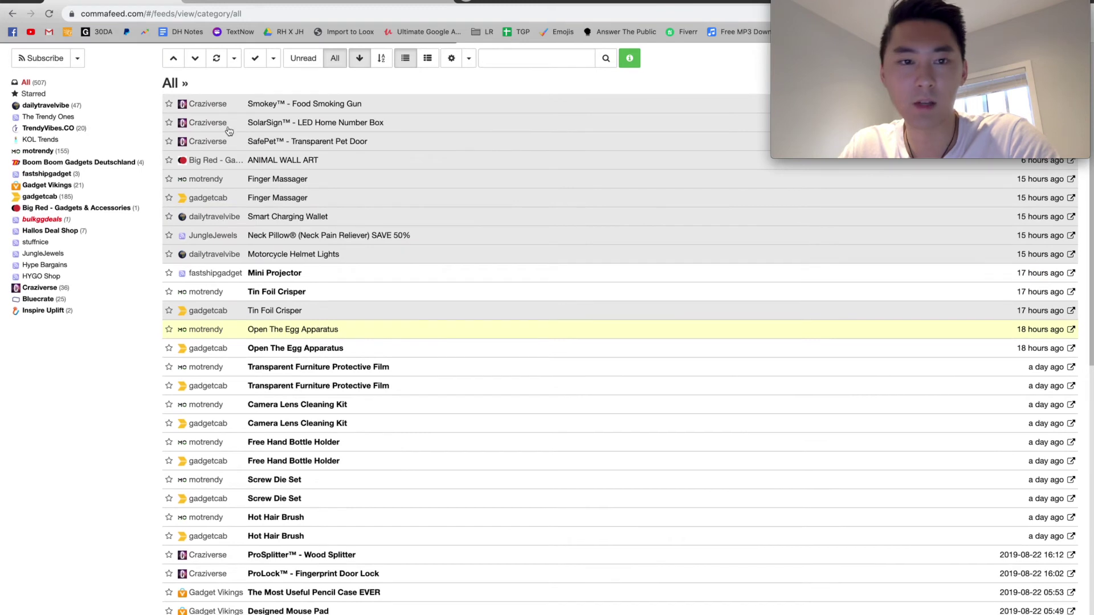
scroll(242, 181, down, 2)
scroll(242, 182, down, 5)
scroll(242, 181, down, 3)
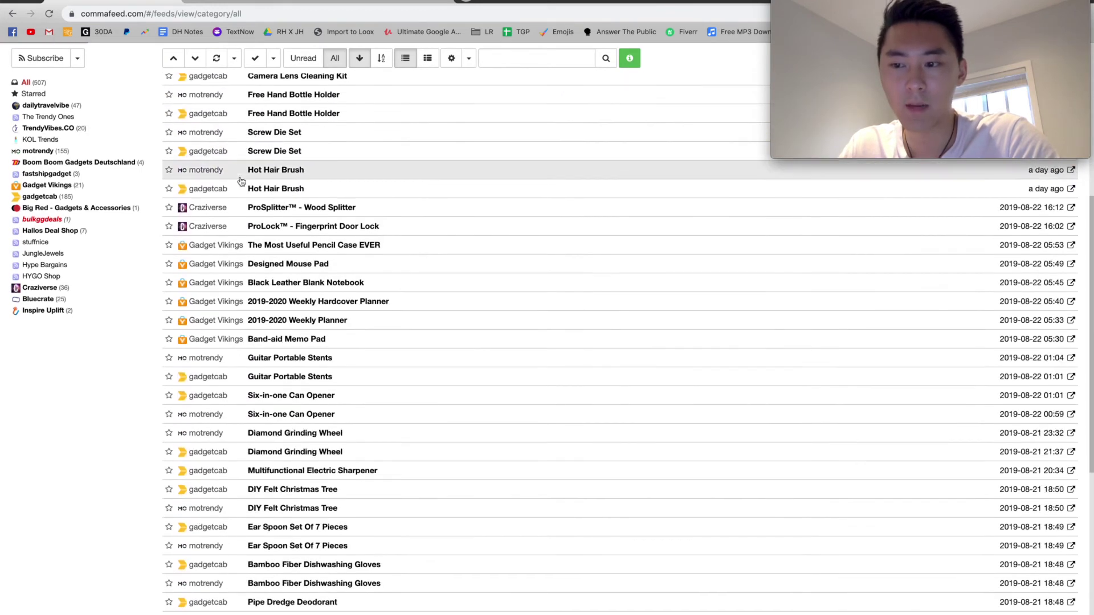
scroll(242, 181, down, 3)
scroll(242, 181, down, 2)
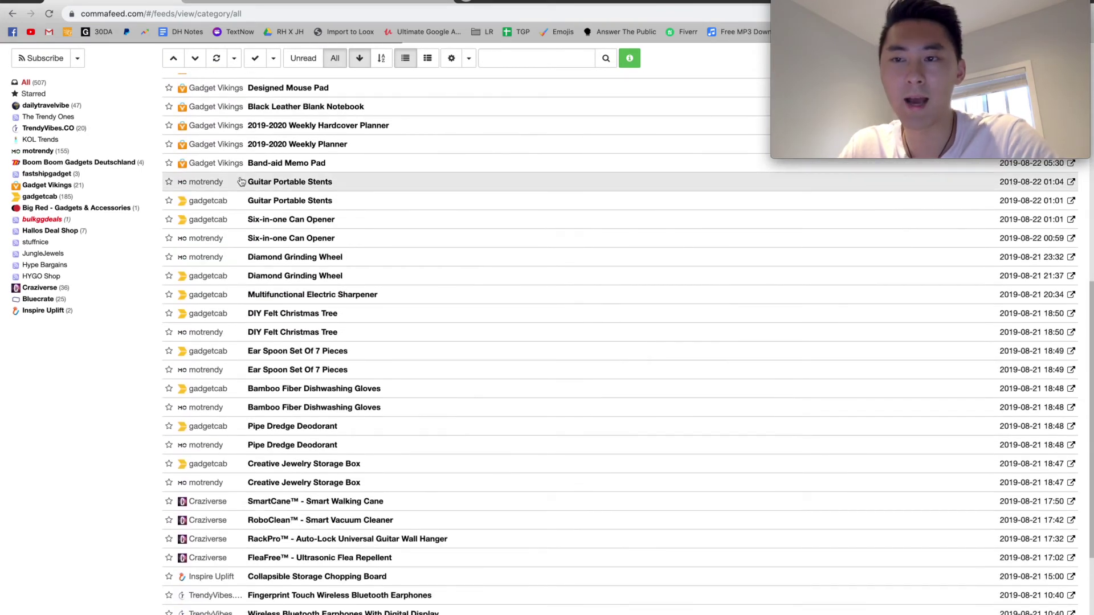
scroll(242, 181, down, 1)
scroll(242, 181, down, 3)
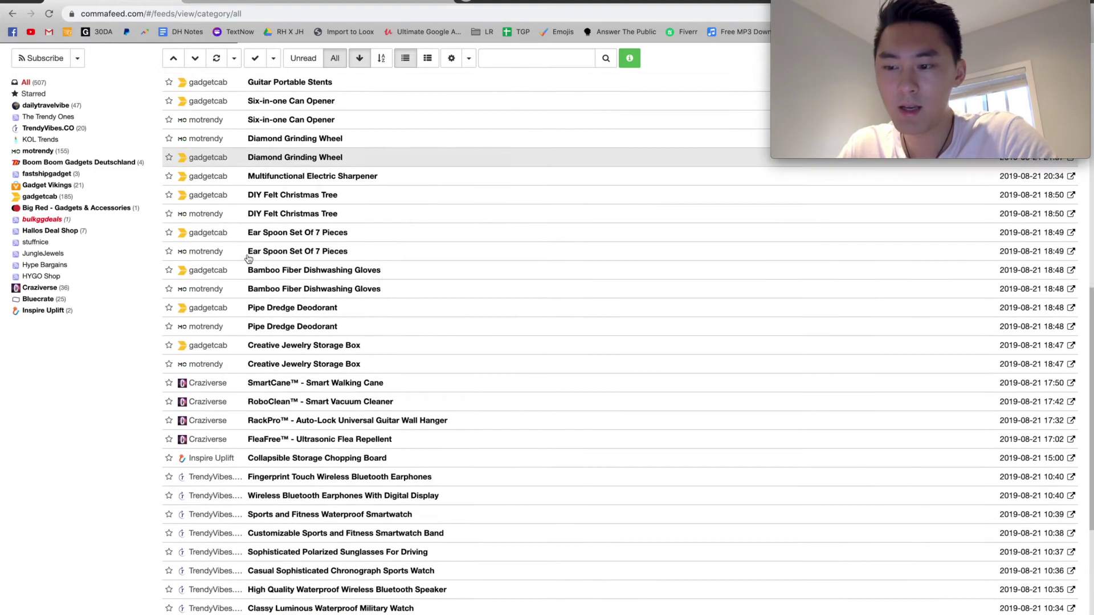
scroll(242, 214, down, 2)
scroll(246, 260, down, 3)
scroll(246, 260, down, 2)
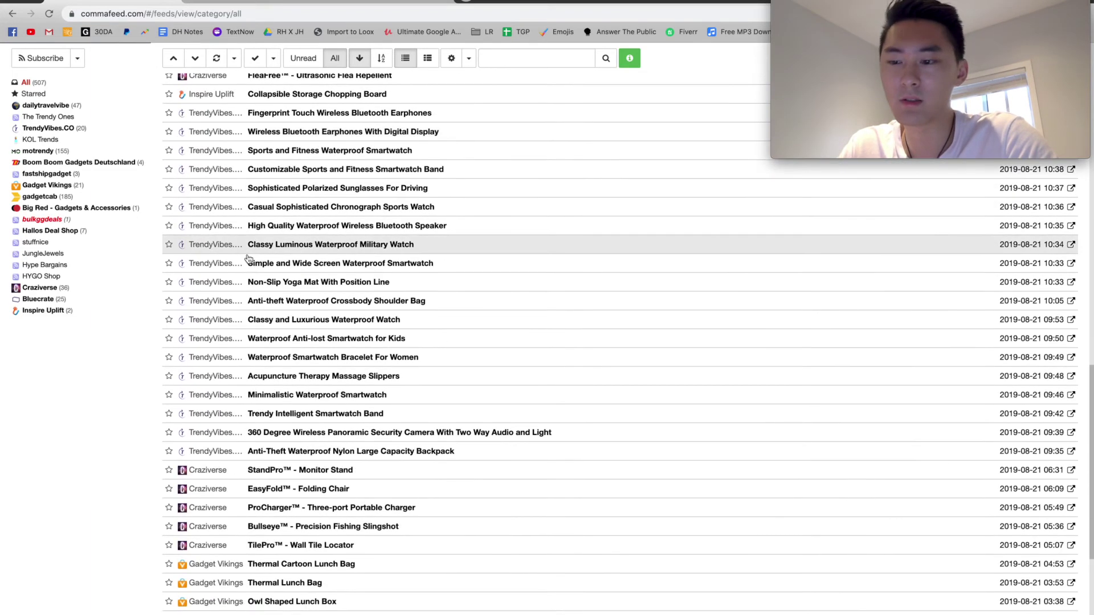
scroll(246, 260, down, 3)
scroll(247, 260, down, 2)
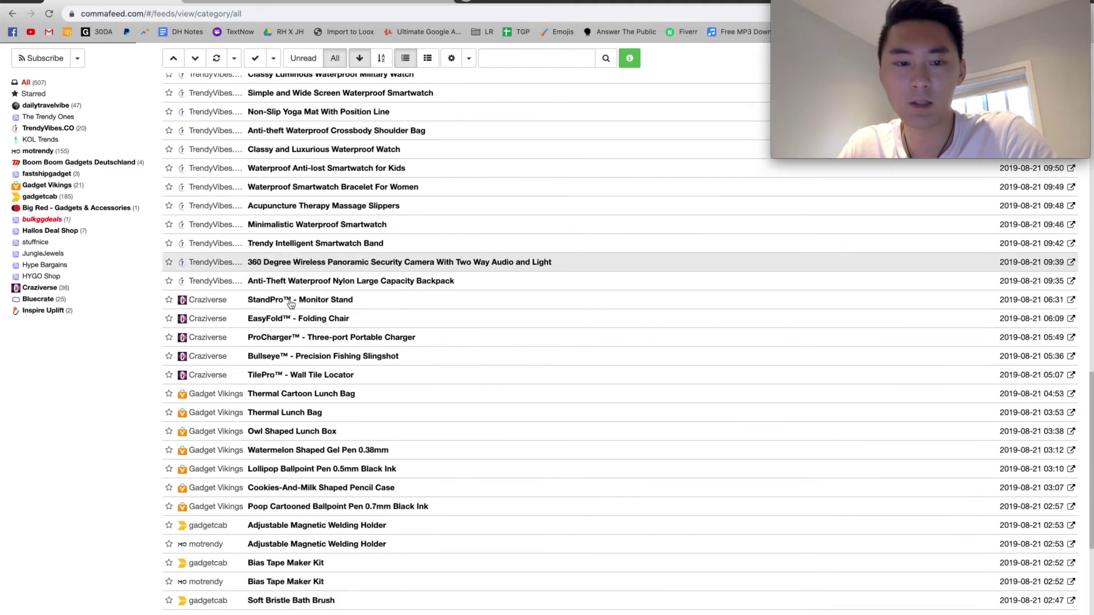
scroll(291, 303, down, 2)
scroll(290, 343, down, 3)
scroll(290, 385, down, 2)
scroll(294, 427, down, 2)
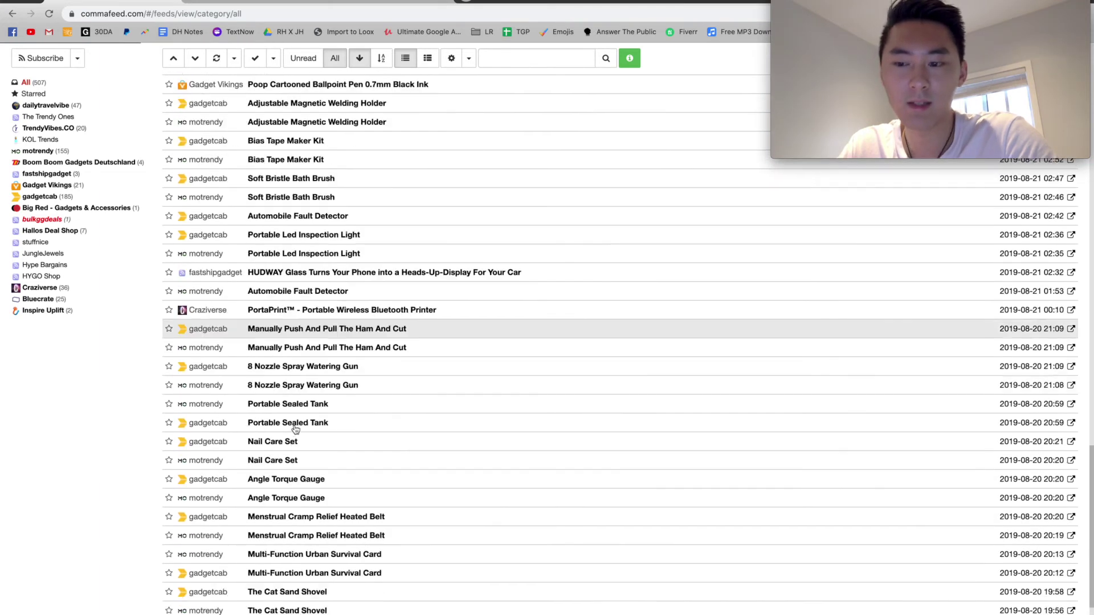
scroll(295, 429, down, 3)
scroll(512, 427, down, 2)
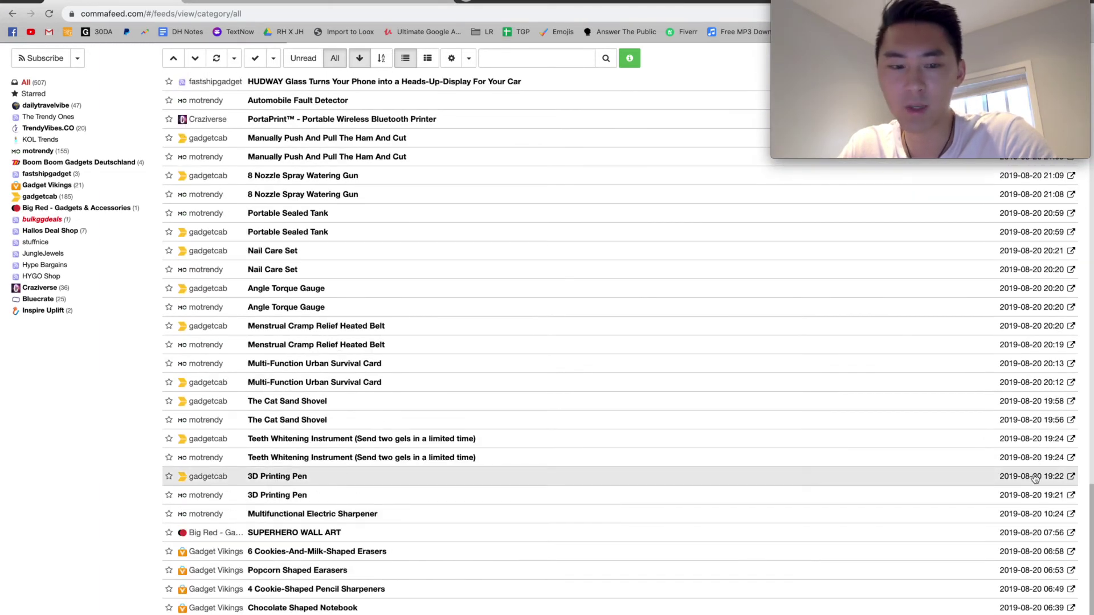
scroll(1036, 479, down, 2)
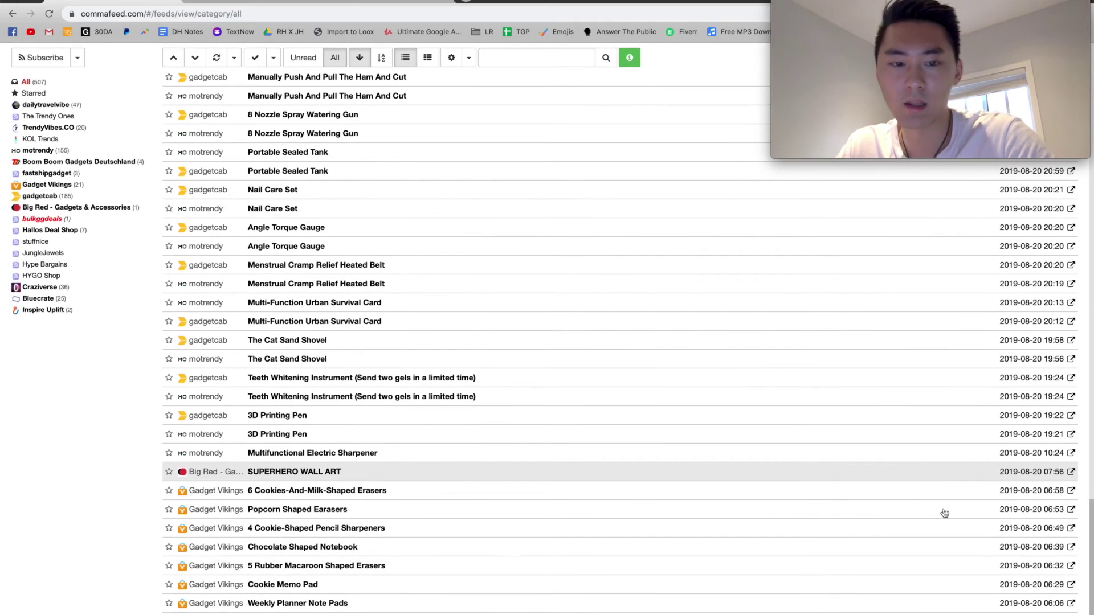
scroll(945, 513, up, 4)
scroll(945, 513, up, 4)
scroll(945, 513, up, 4)
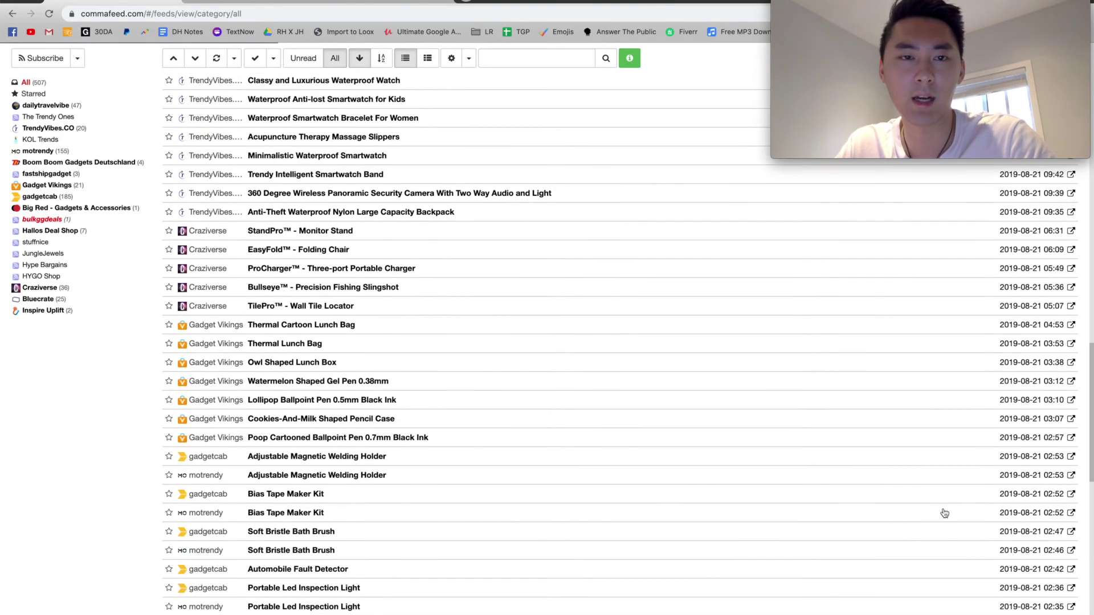
scroll(944, 513, up, 3)
scroll(944, 513, up, 5)
scroll(945, 512, up, 3)
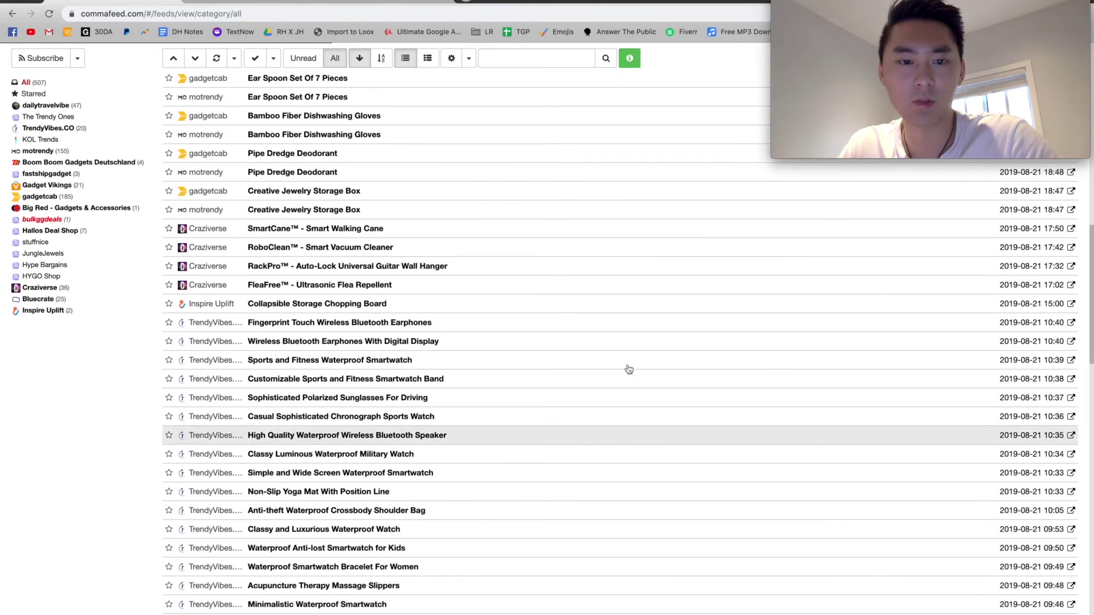
Step: Expand and collapse Craziverse's FleaFree™ Ultrasonic Flea Repellent post
click(468, 291)
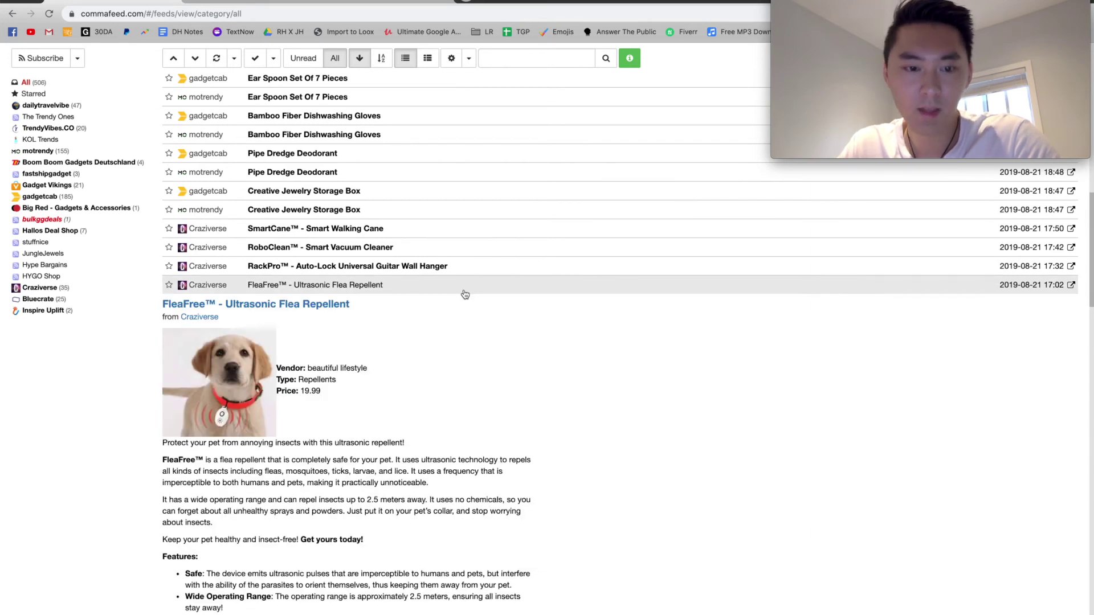
click(464, 294)
scroll(464, 294, up, 5)
scroll(464, 294, up, 5)
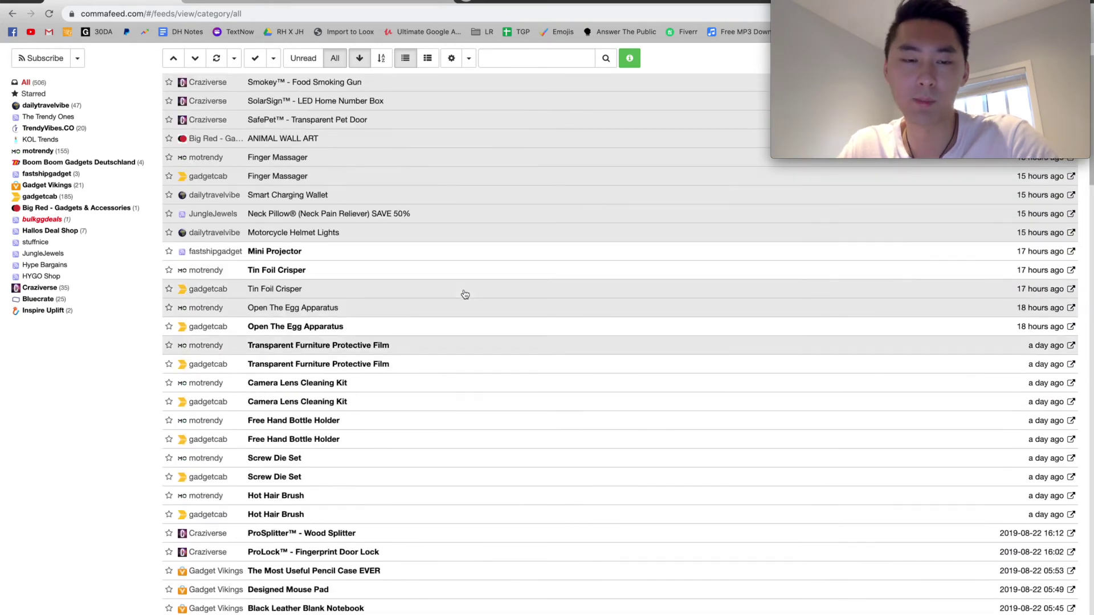
scroll(464, 294, up, 2)
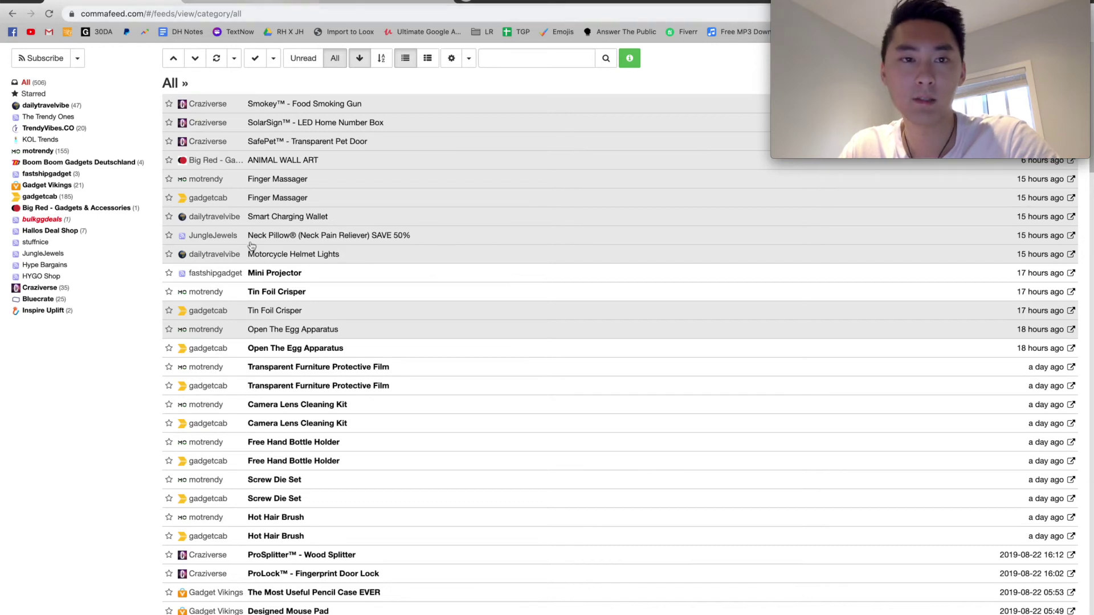
scroll(256, 248, down, 3)
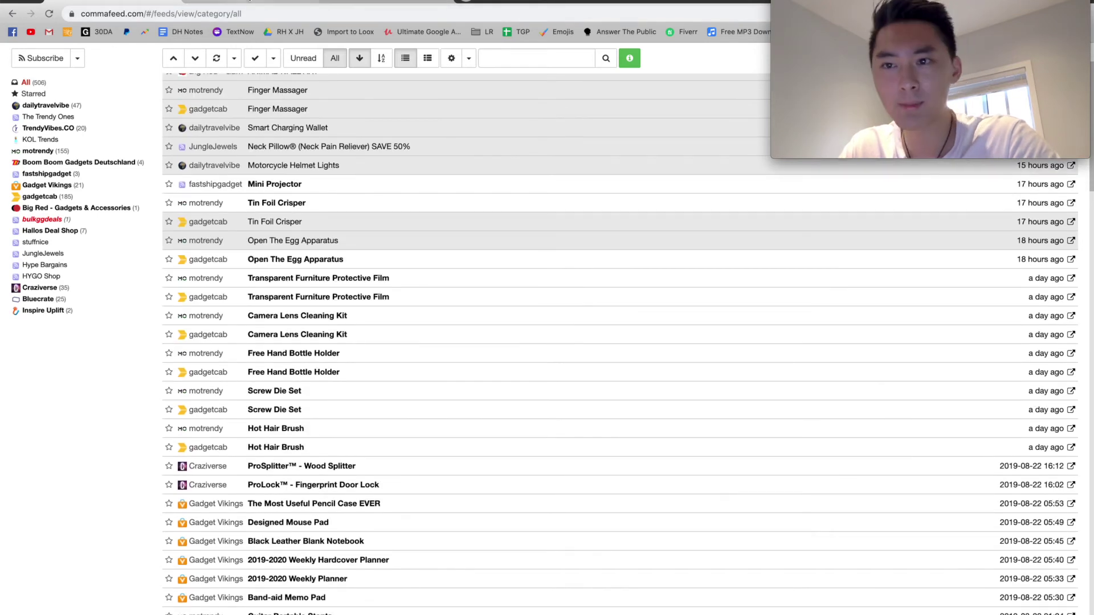
key(ctrl+Tab)
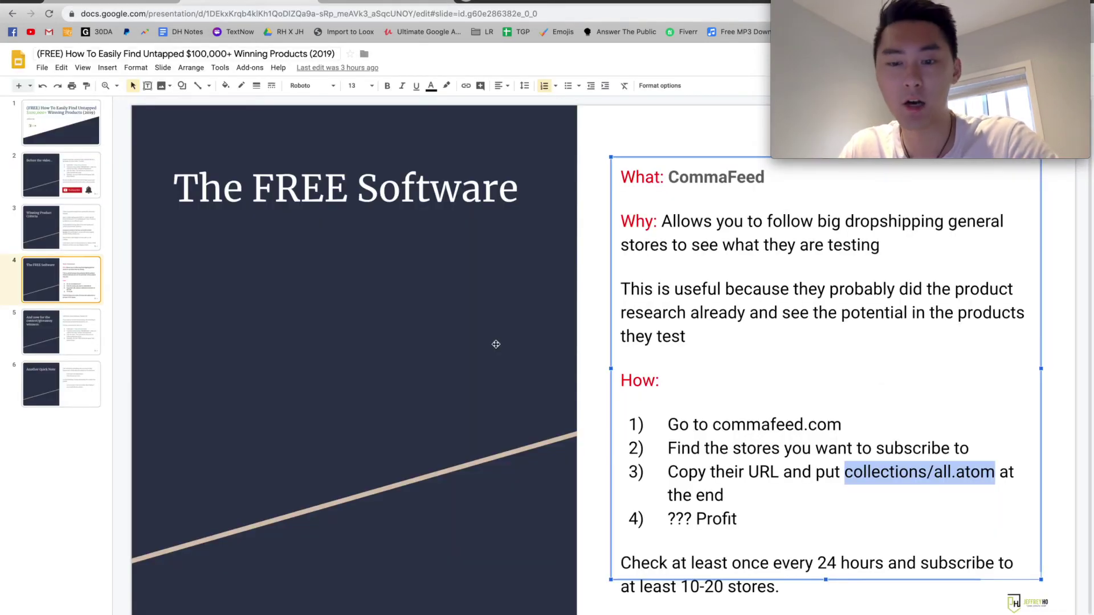
Step: Show slide 5, naming the call/store review winner and four entry steps
click(79, 329)
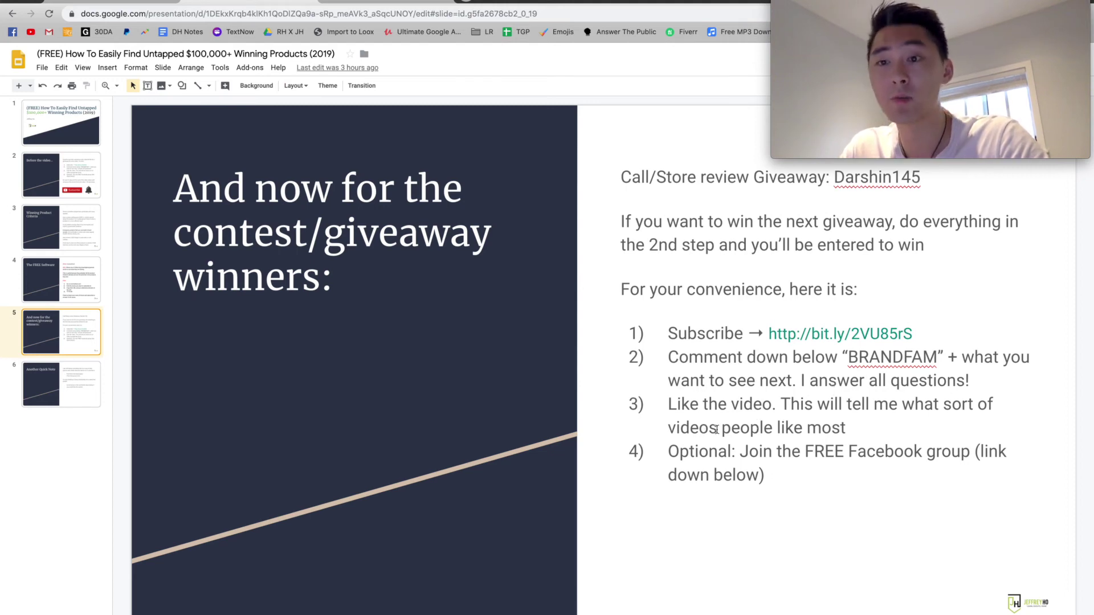
Step: Show slide 6, 'Another Quick Note', about consulting calls and a possible mentorship
click(75, 385)
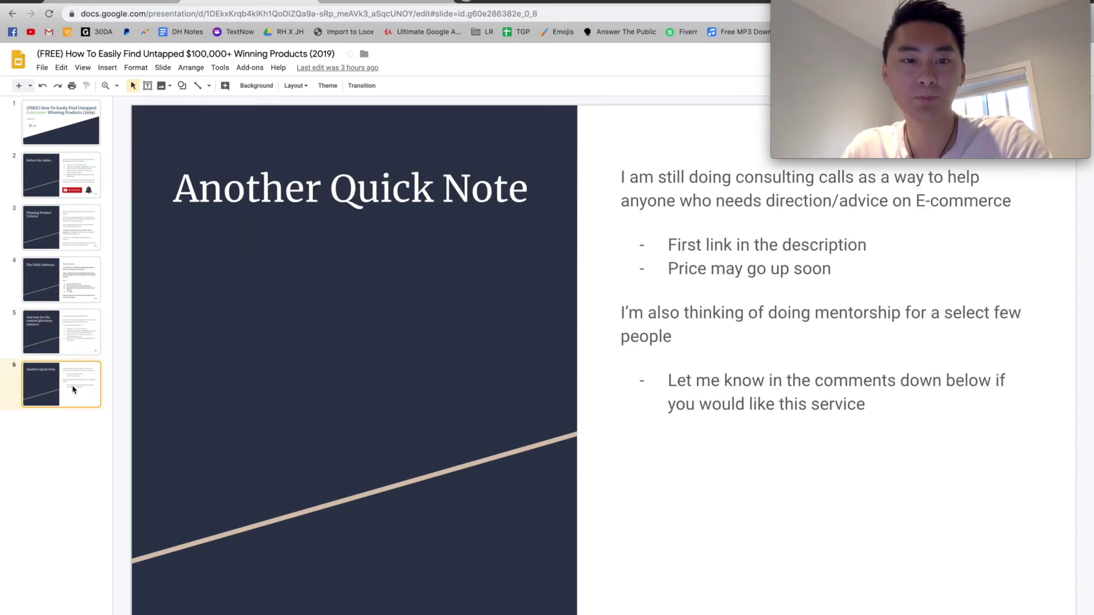